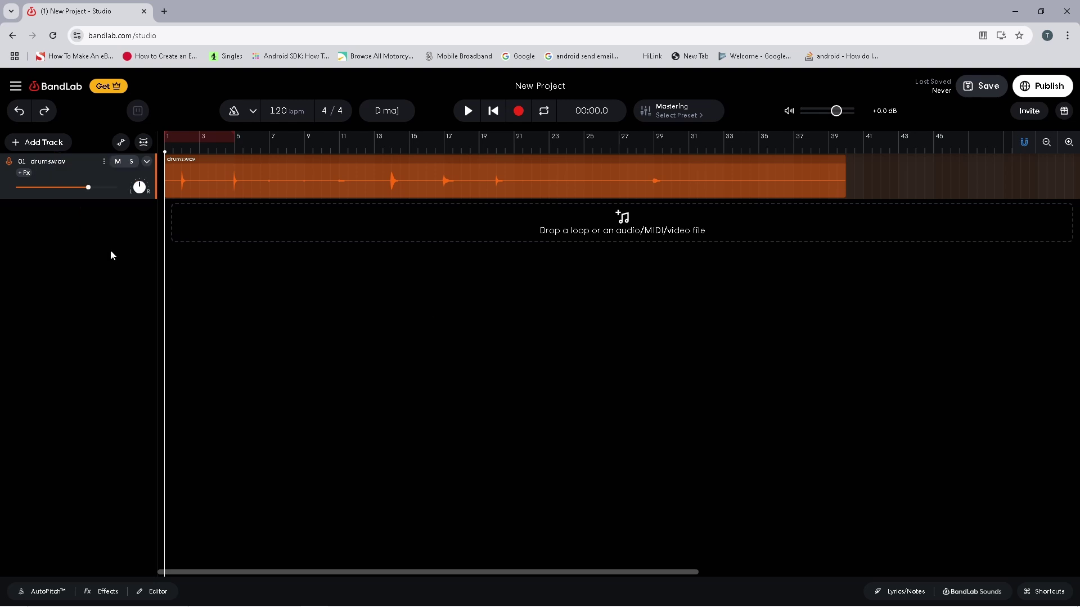
Add a new Sampler track to the project and keep its custom sampler panel open.
click(29, 144)
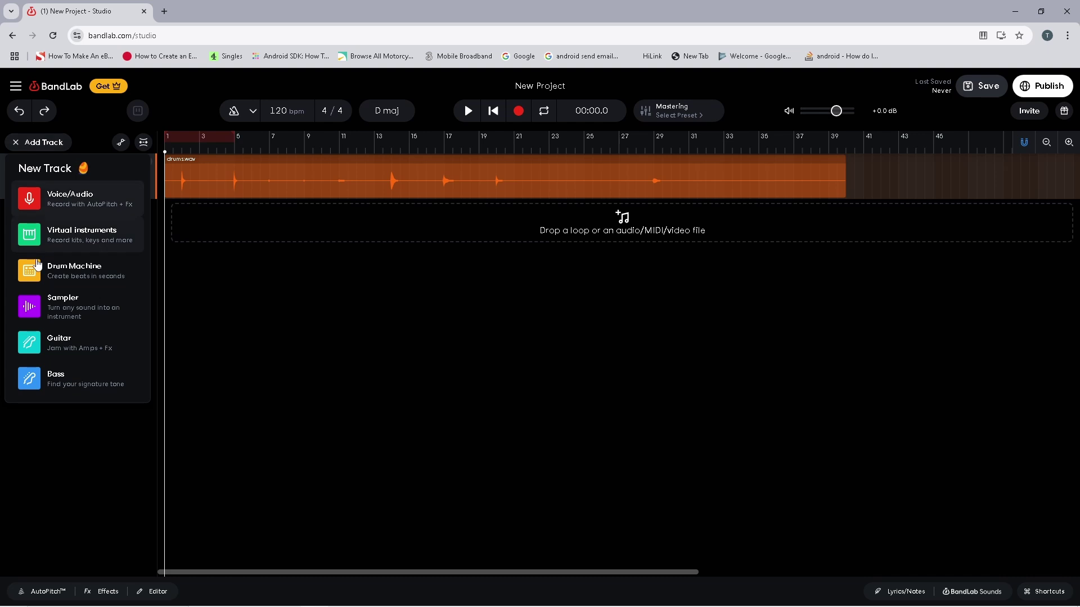
click(52, 307)
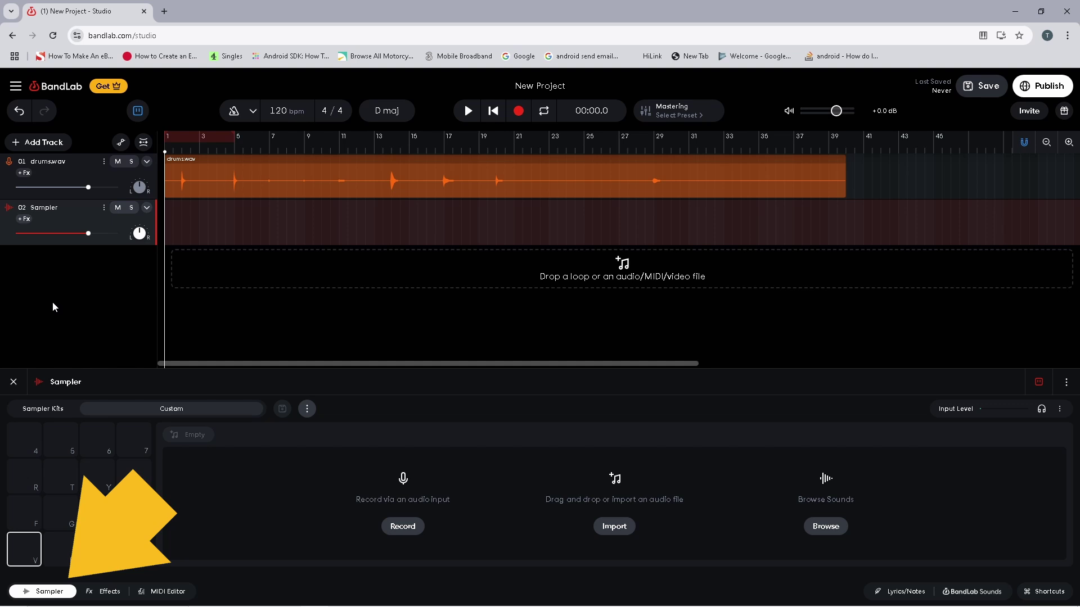
click(52, 592)
click(51, 592)
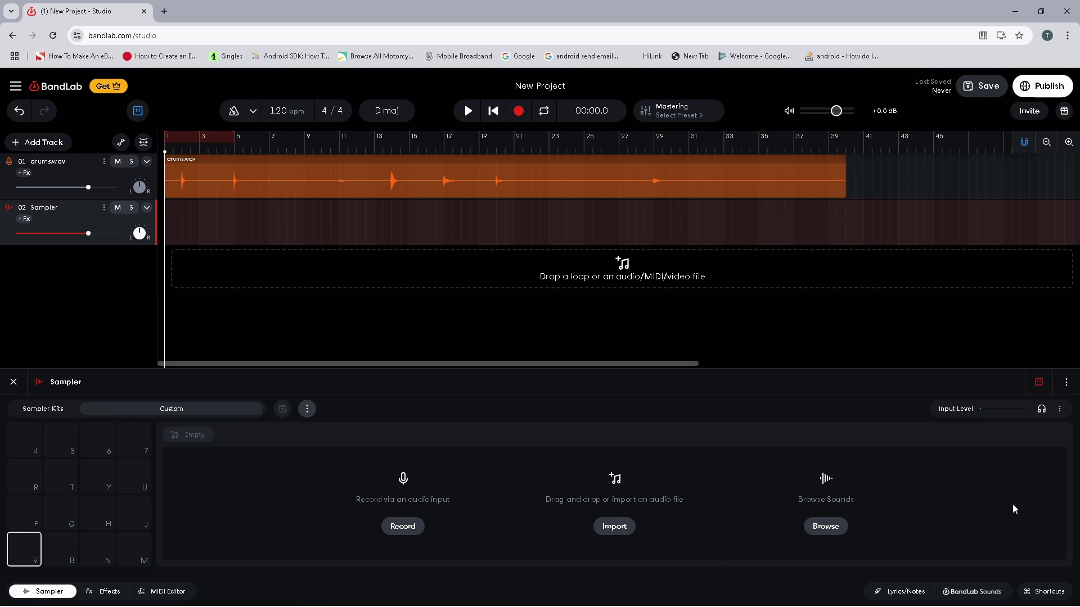
Review the sampler's input device options and the BandLab Sounds sample list without choosing anything.
click(1059, 410)
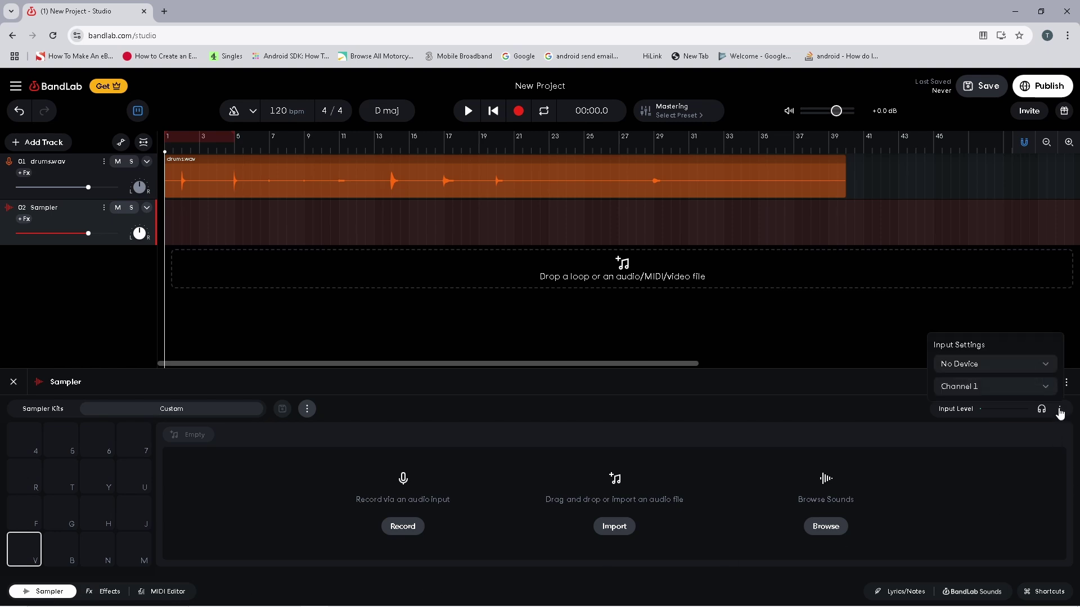
click(1047, 366)
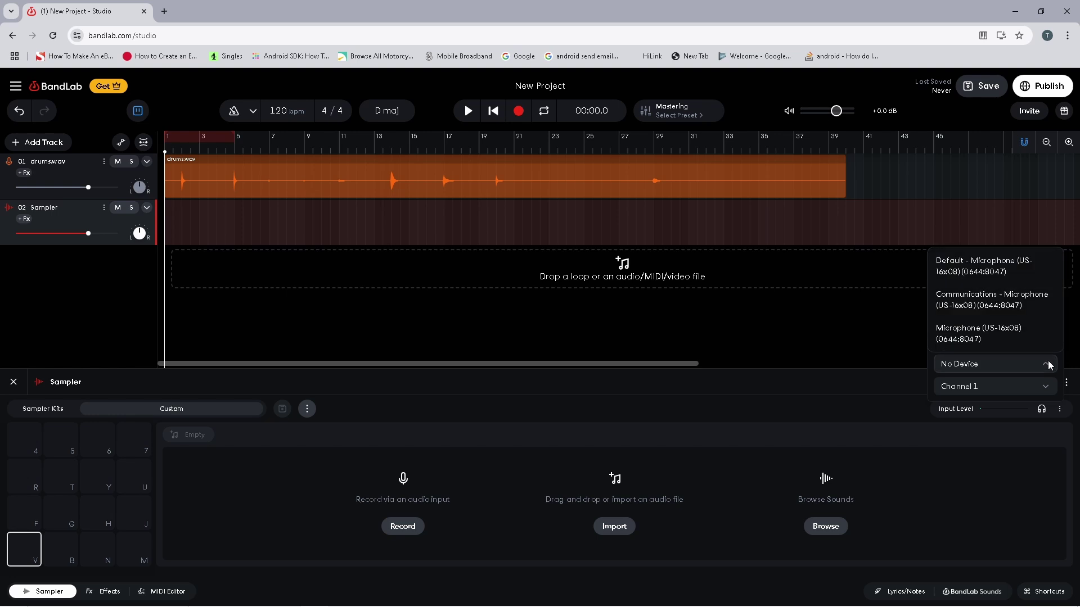
click(1046, 366)
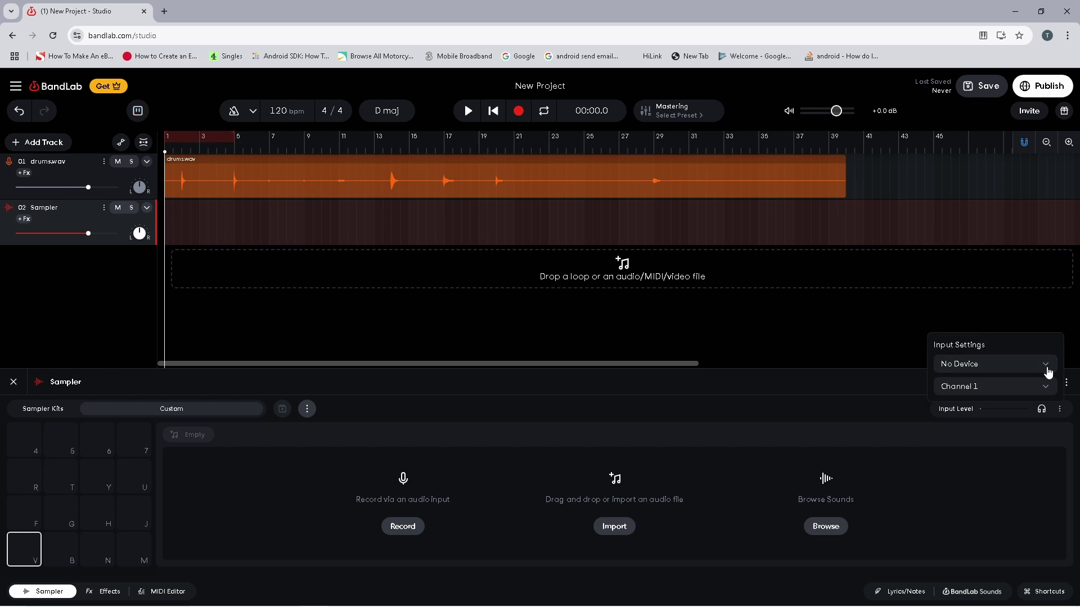
click(950, 507)
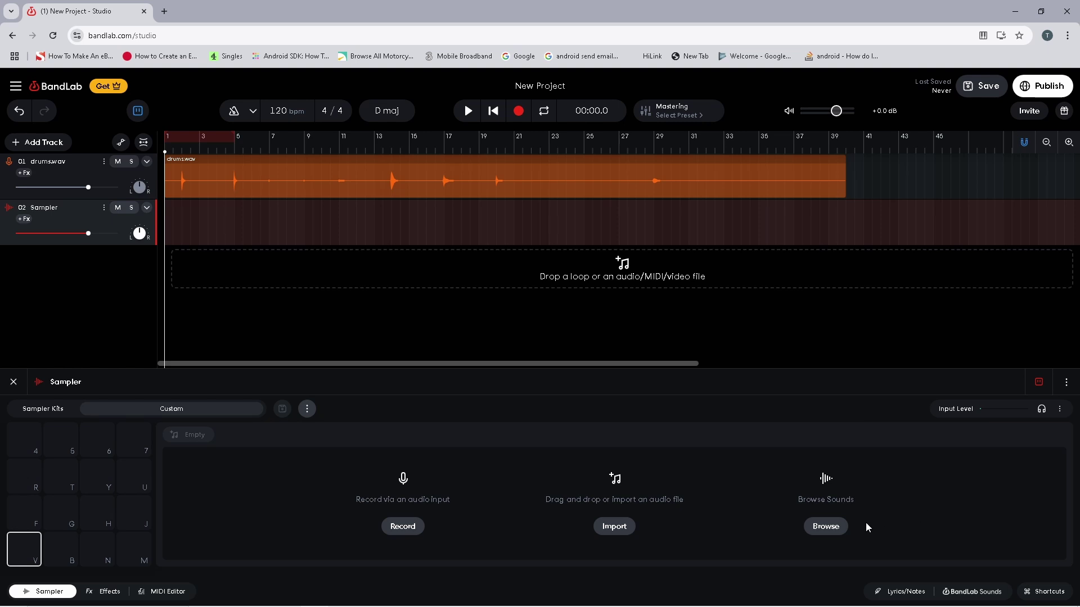
click(828, 526)
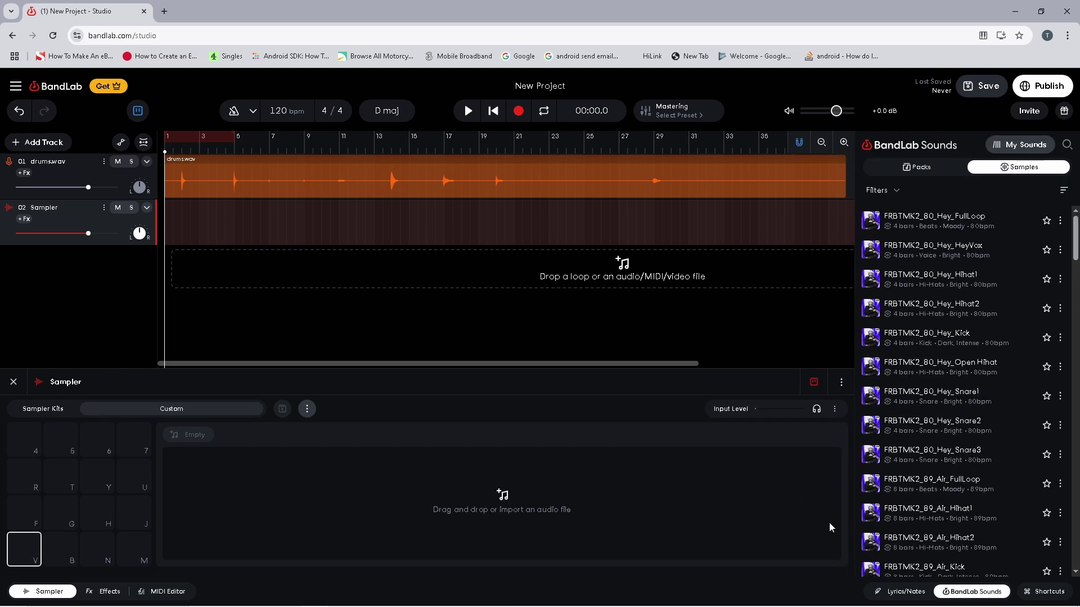
click(972, 592)
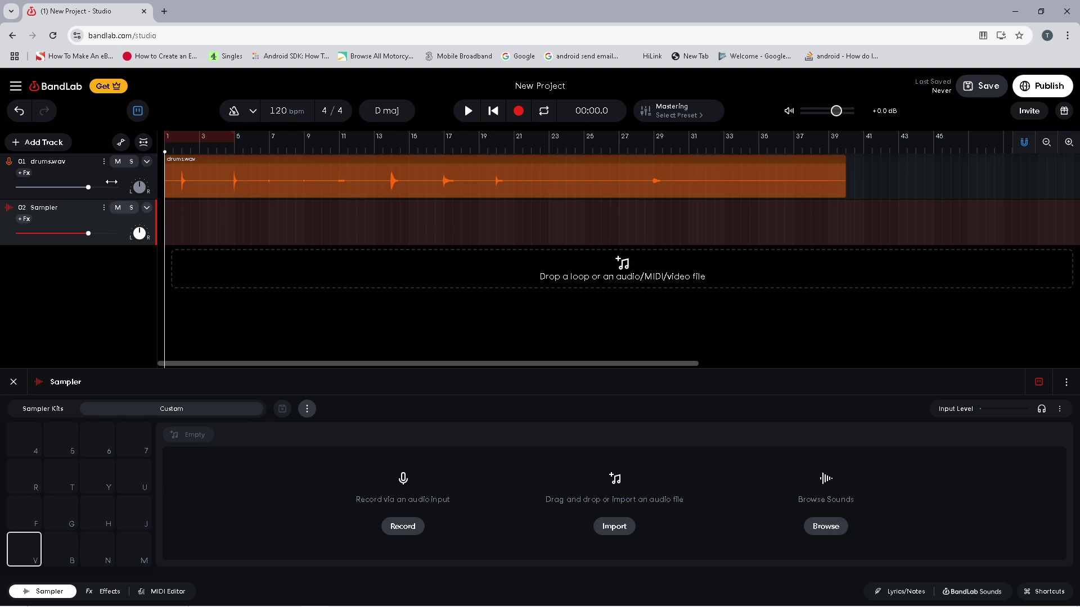
Export the drums.wav track as audio and import "New Project - drums.wav.wav" from Downloads into the sampler's V pad.
click(104, 162)
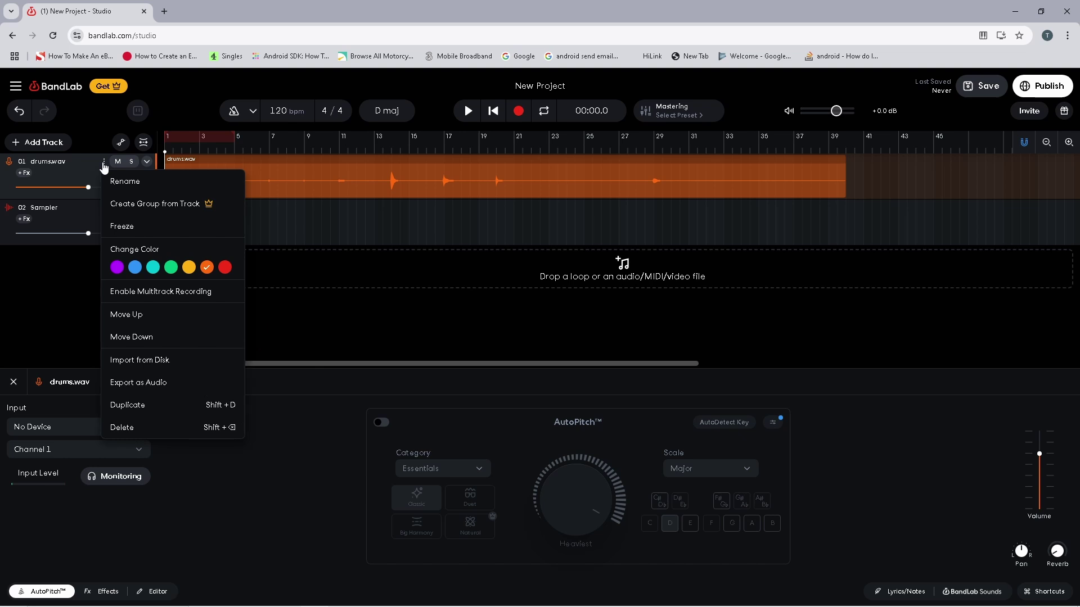
click(164, 384)
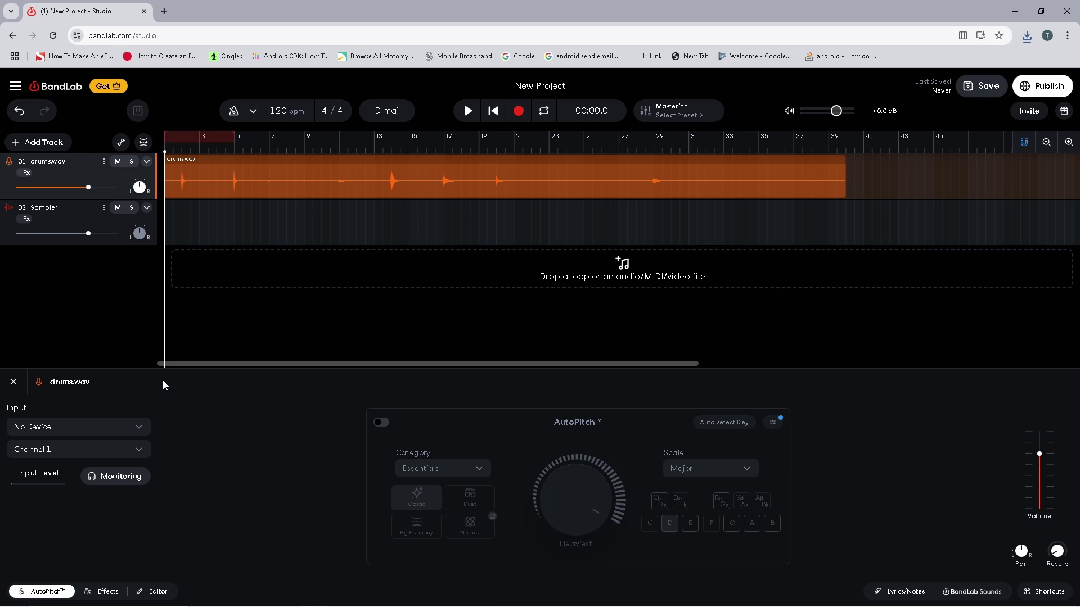
click(88, 214)
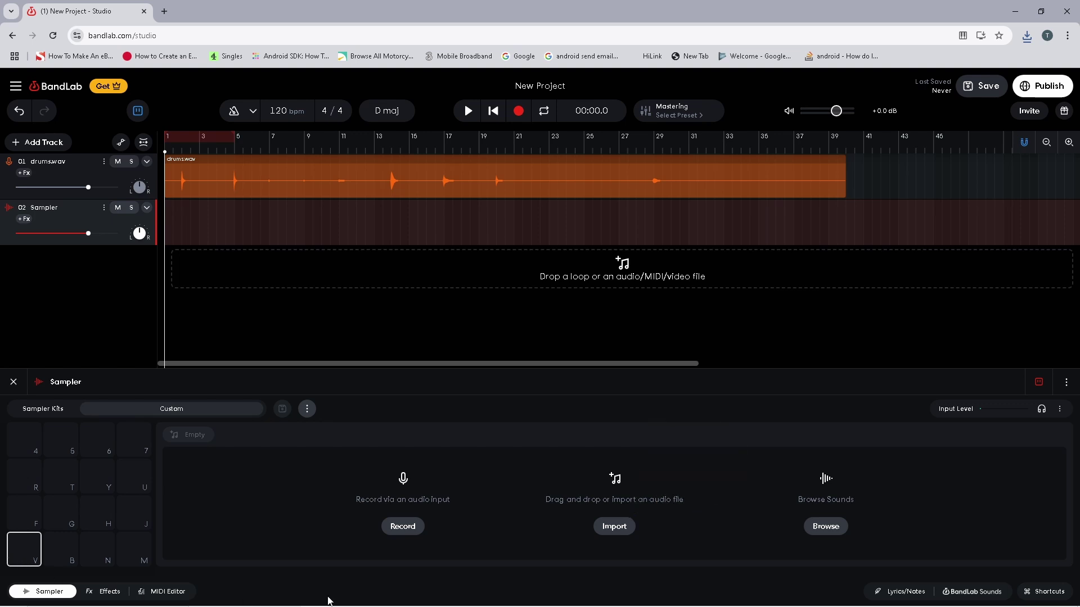
click(612, 527)
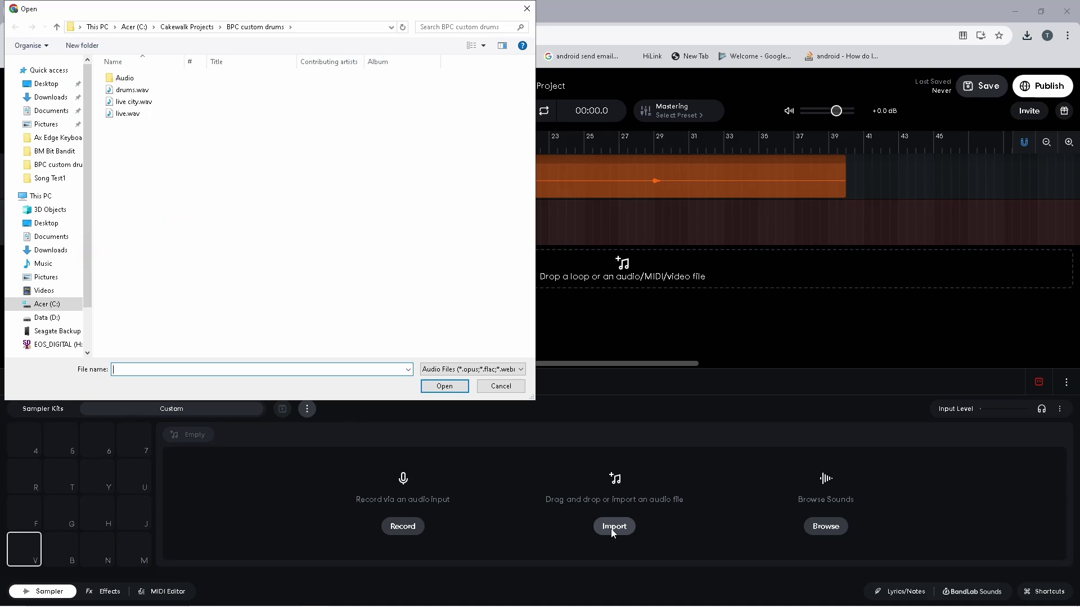
click(64, 251)
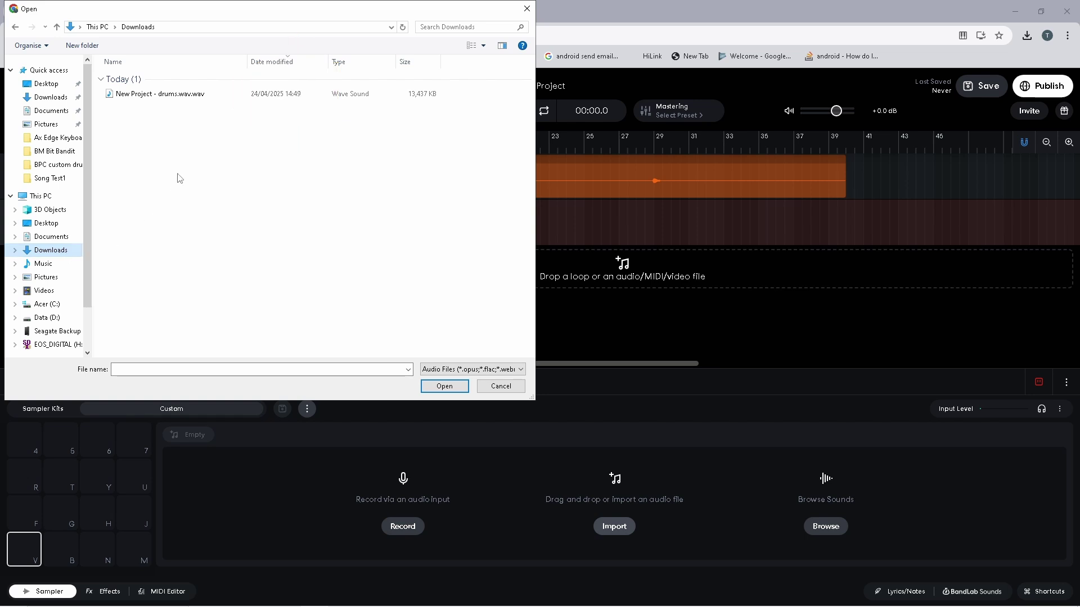
click(190, 98)
double_click(189, 95)
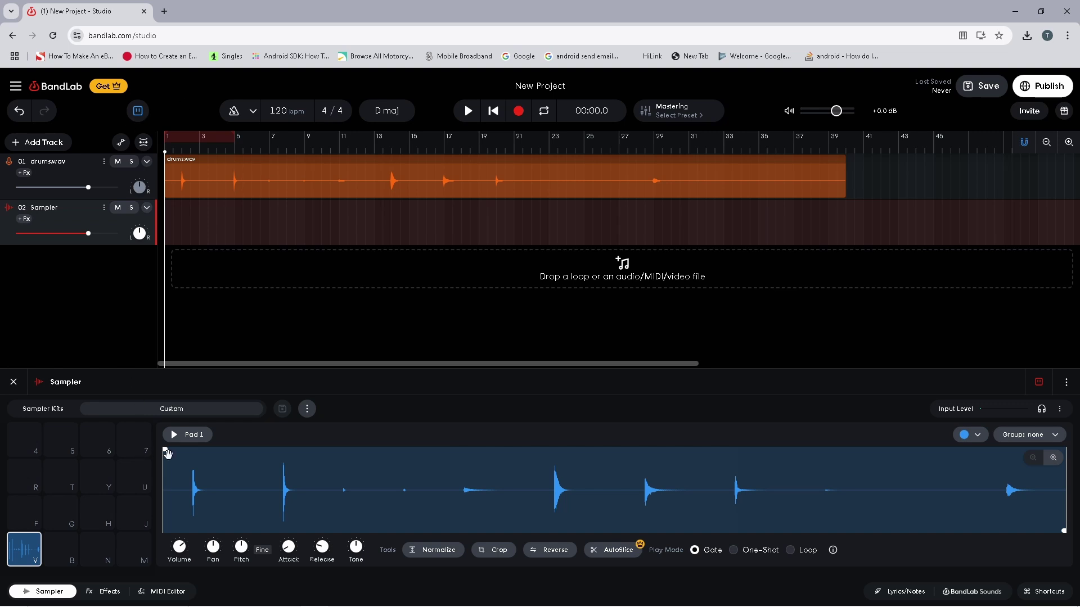
Trim the V pad's sample to the first drum hit, set its play mode to One-Shot and audition it.
drag(166, 451, 195, 455)
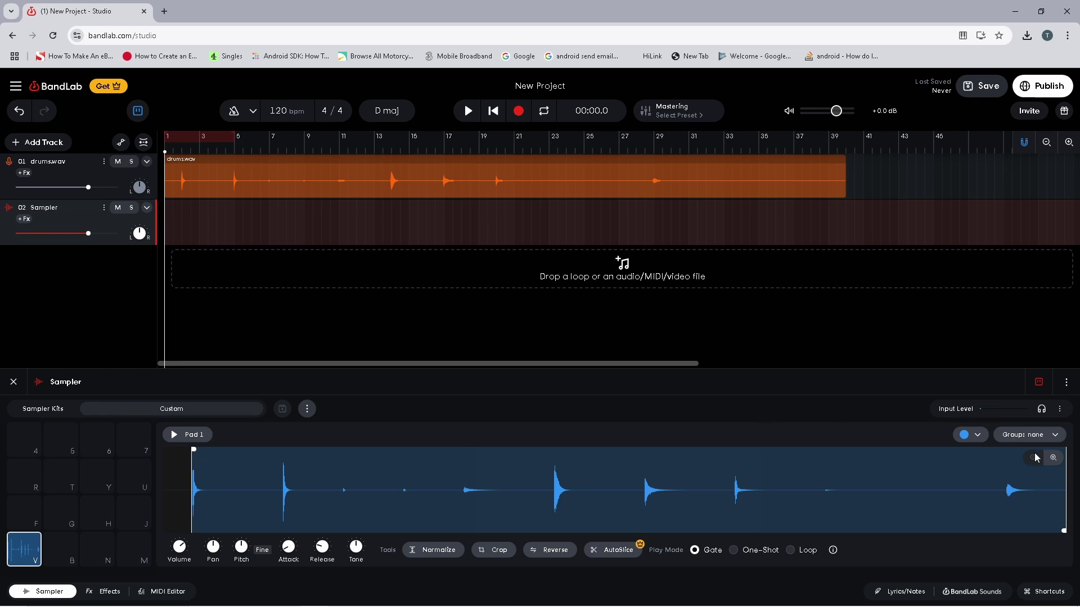
mouse_move(1027, 529)
mouse_down()
mouse_move(260, 513)
mouse_move(208, 524)
mouse_up()
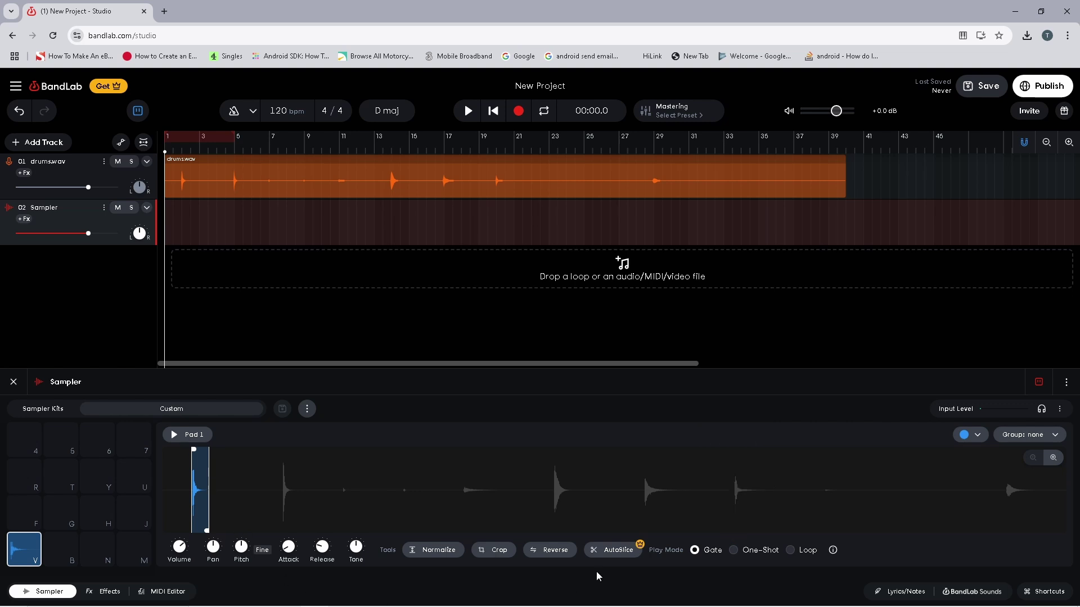
click(733, 551)
click(14, 552)
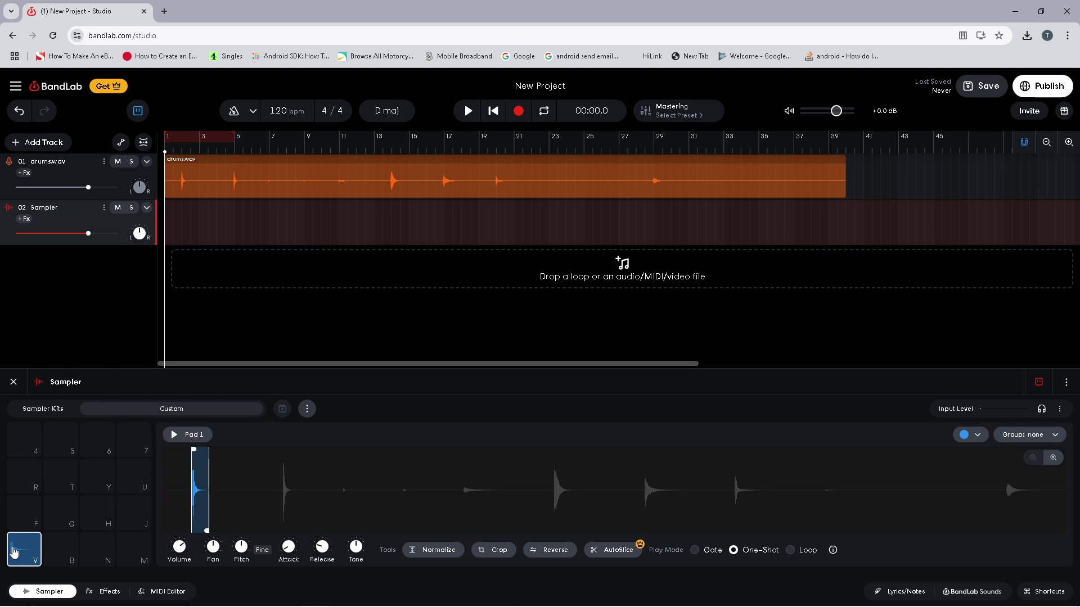
Import "New Project - drums.wav.wav" into the sampler's empty N pad.
click(99, 554)
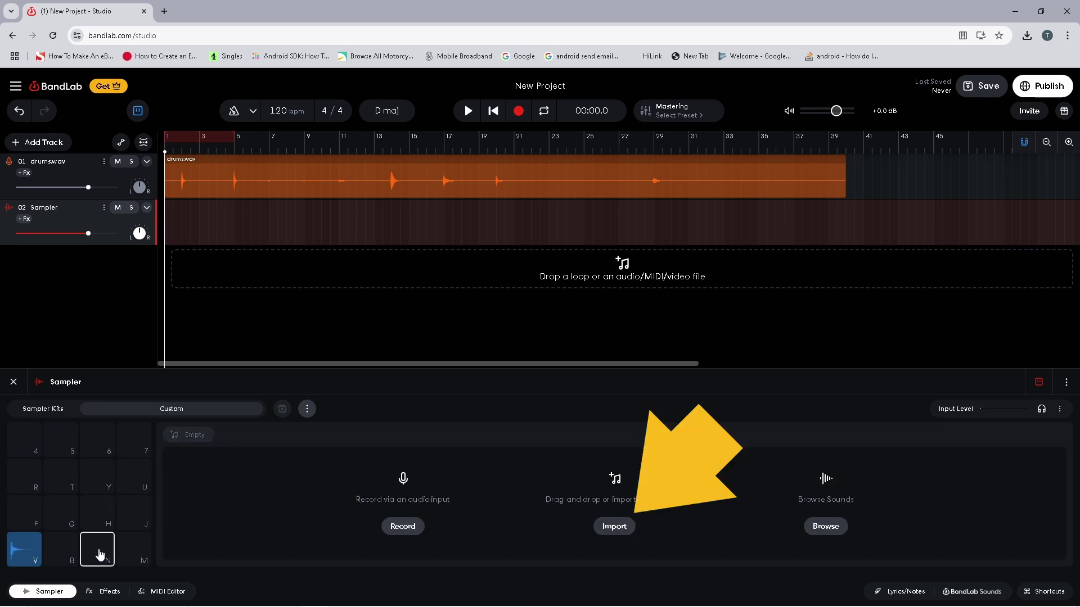
click(603, 526)
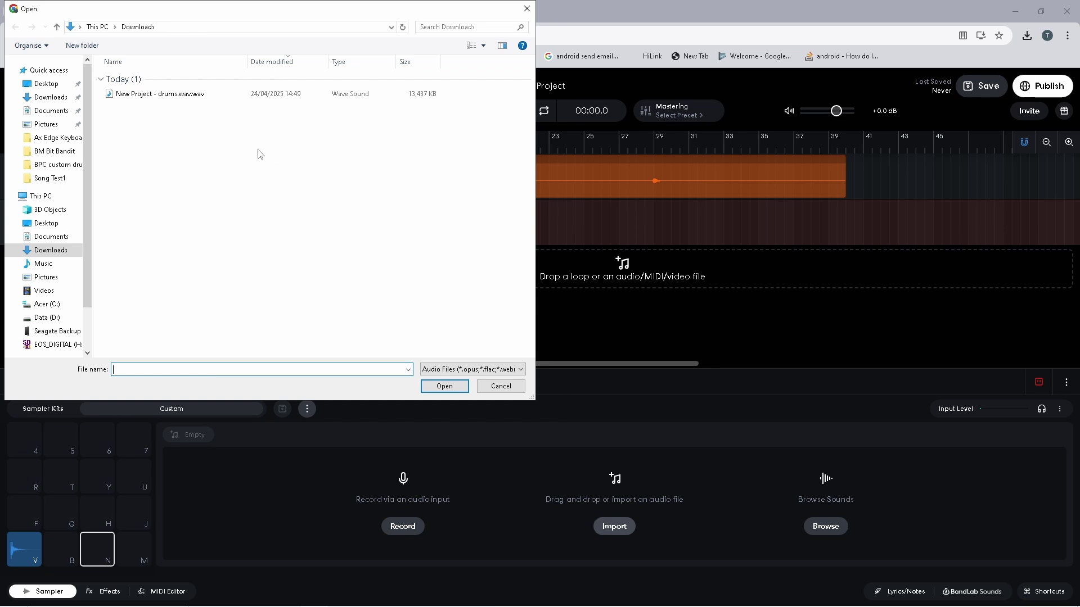
double_click(176, 94)
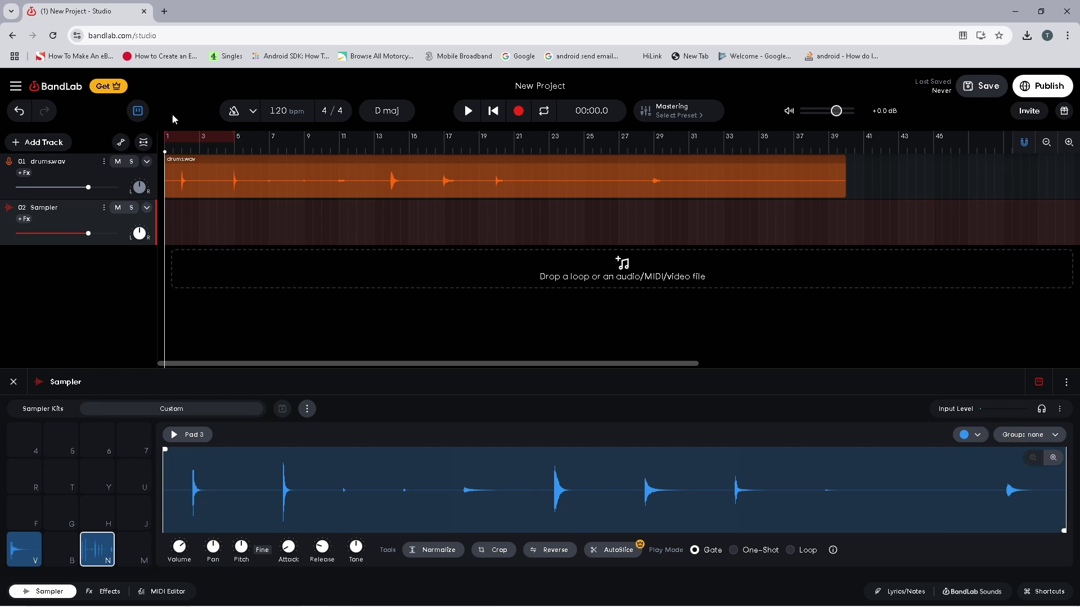
Trim the N pad's sample to the second drum hit, set its play mode to One-Shot and audition it.
drag(166, 447, 286, 470)
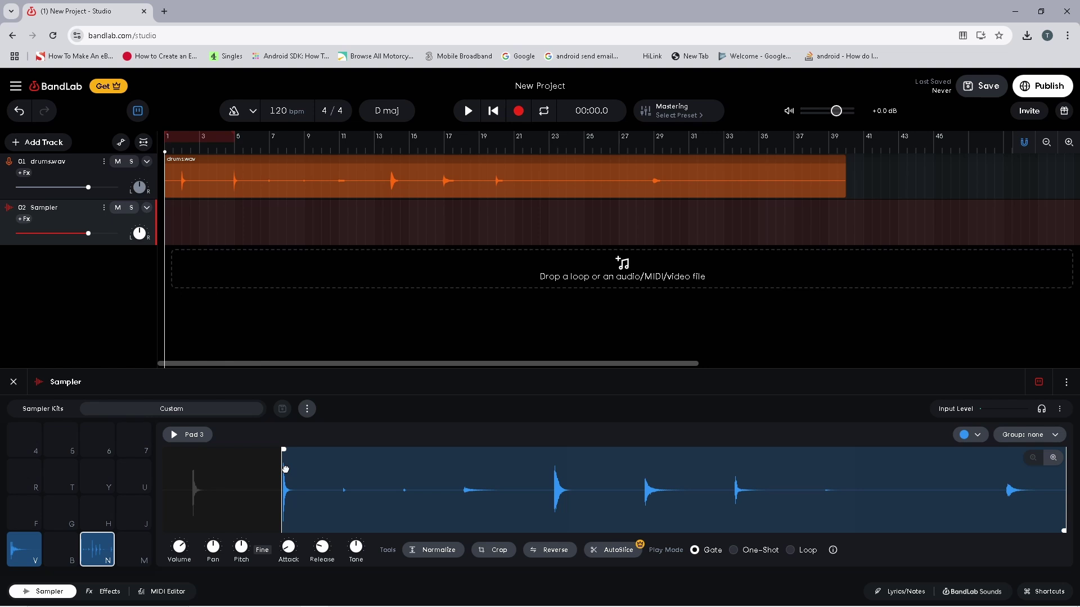
drag(286, 470, 286, 472)
drag(1063, 532, 301, 541)
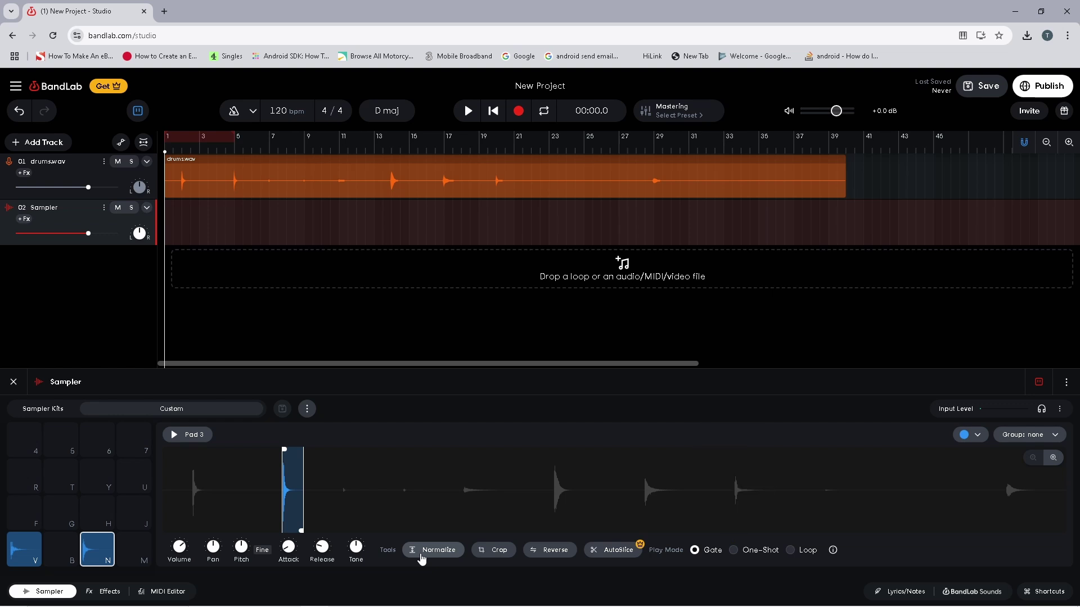
click(734, 551)
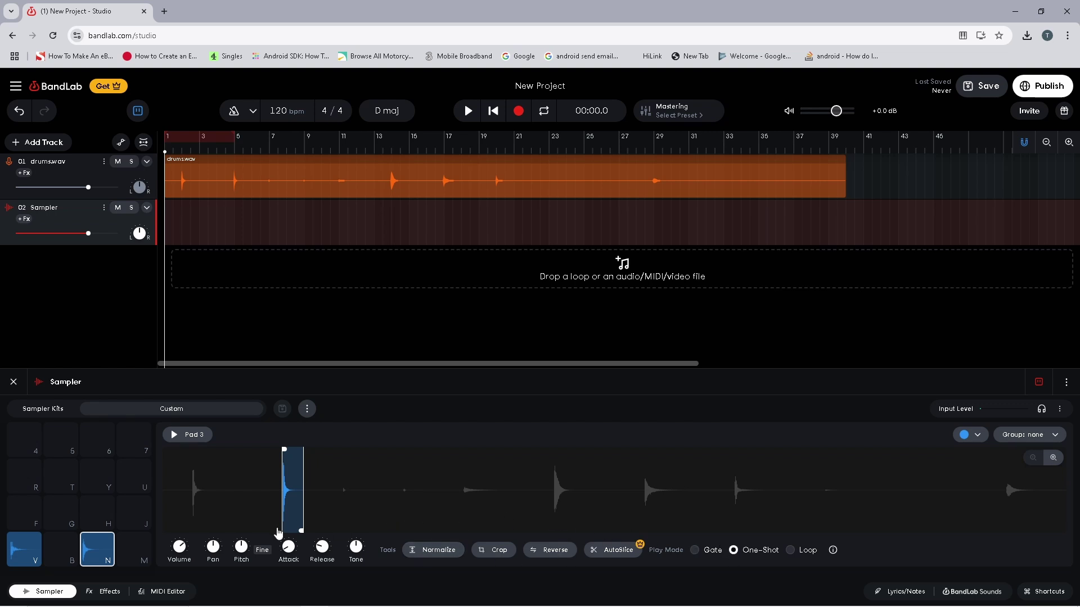
click(106, 559)
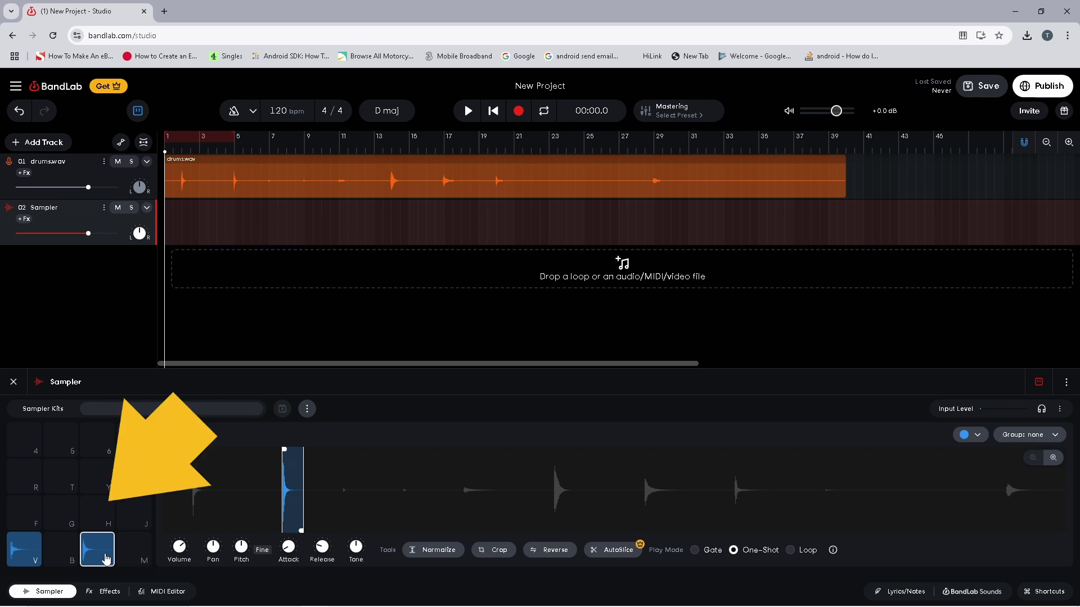
Import "New Project - drums.wav.wav" into the sampler's empty H pad.
click(103, 520)
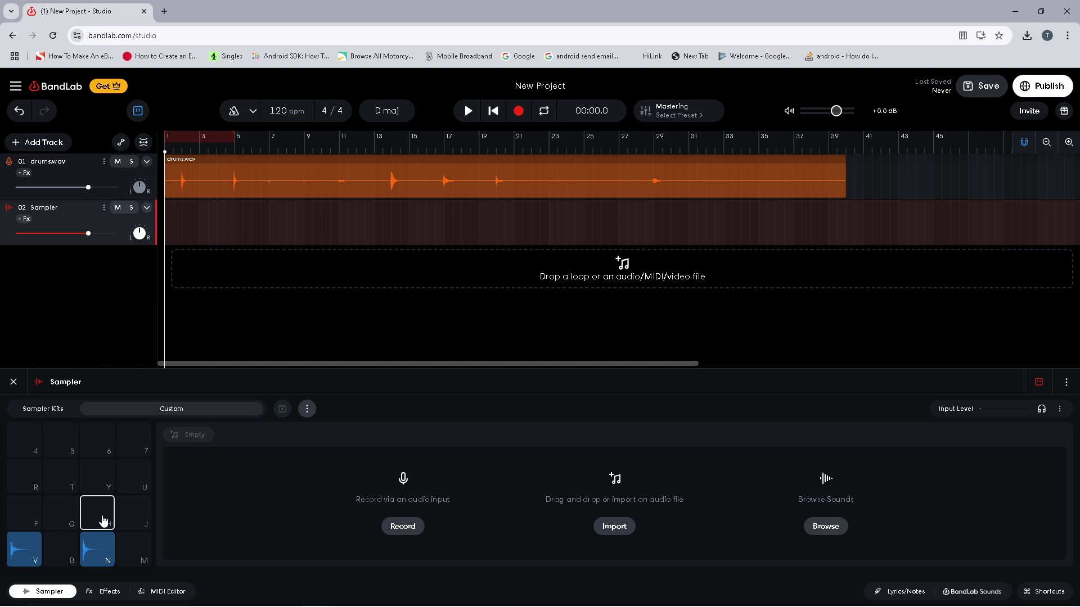
click(606, 528)
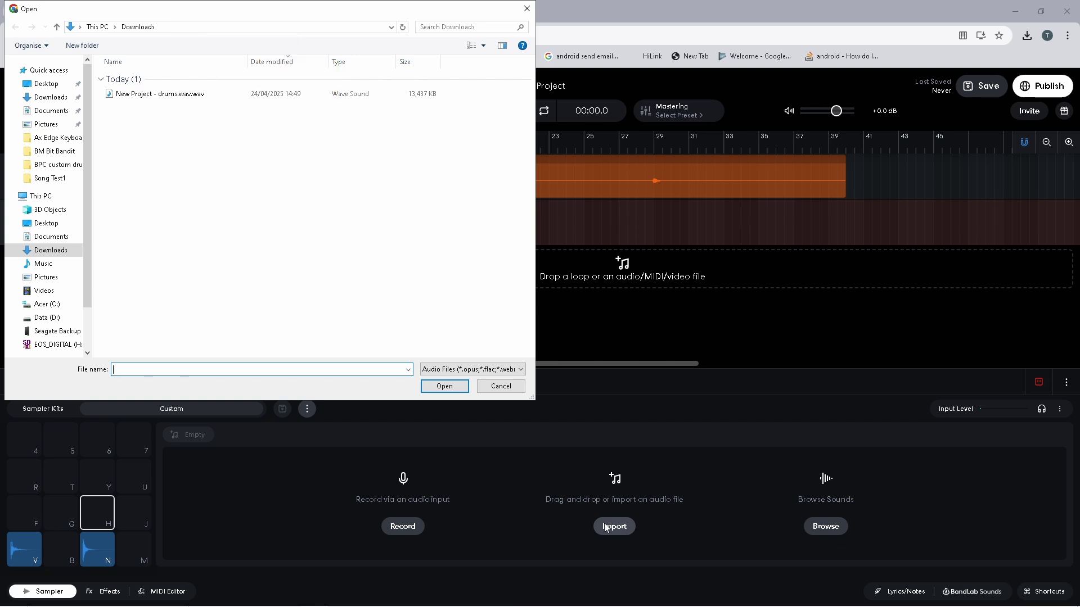
double_click(165, 95)
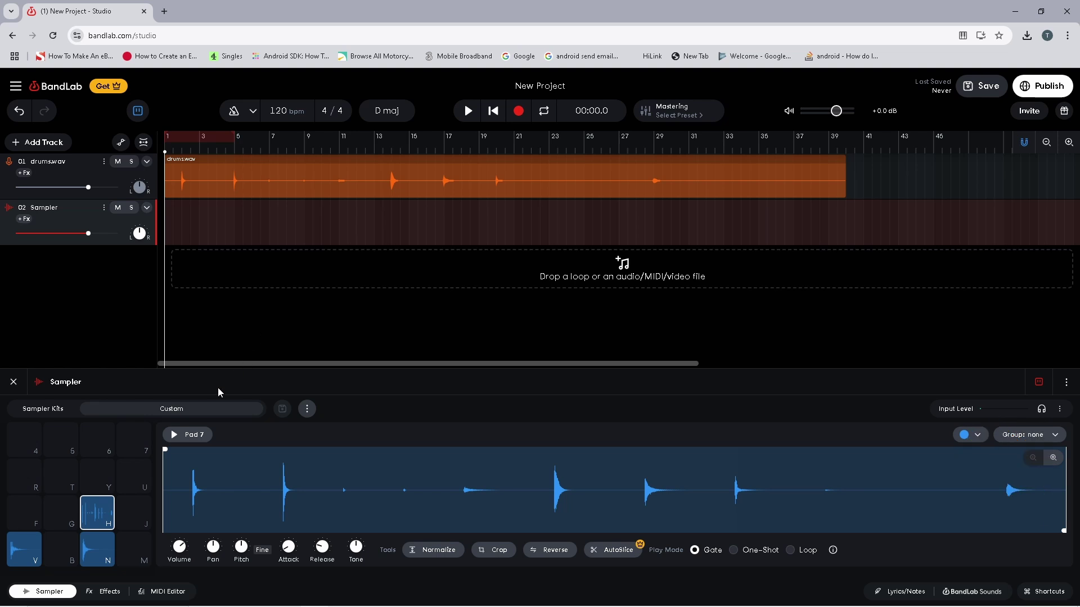
Trim the H pad's sample to the third drum hit and set its play mode to One-Shot.
drag(165, 447, 344, 451)
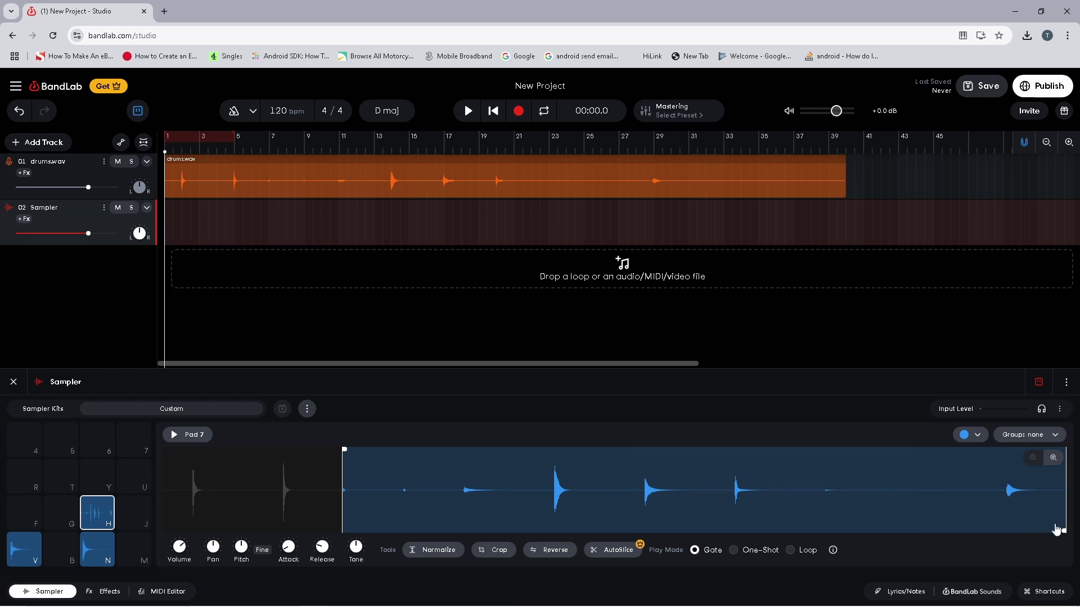
drag(1063, 528, 355, 540)
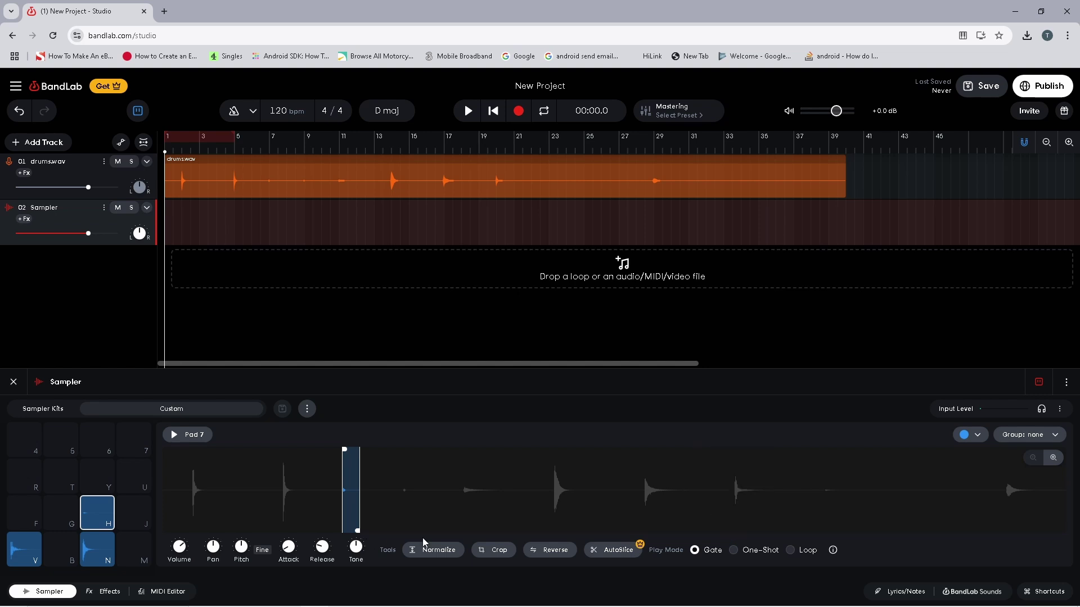
click(734, 551)
Assign the H pad to group 1 and audition its sound.
click(1056, 437)
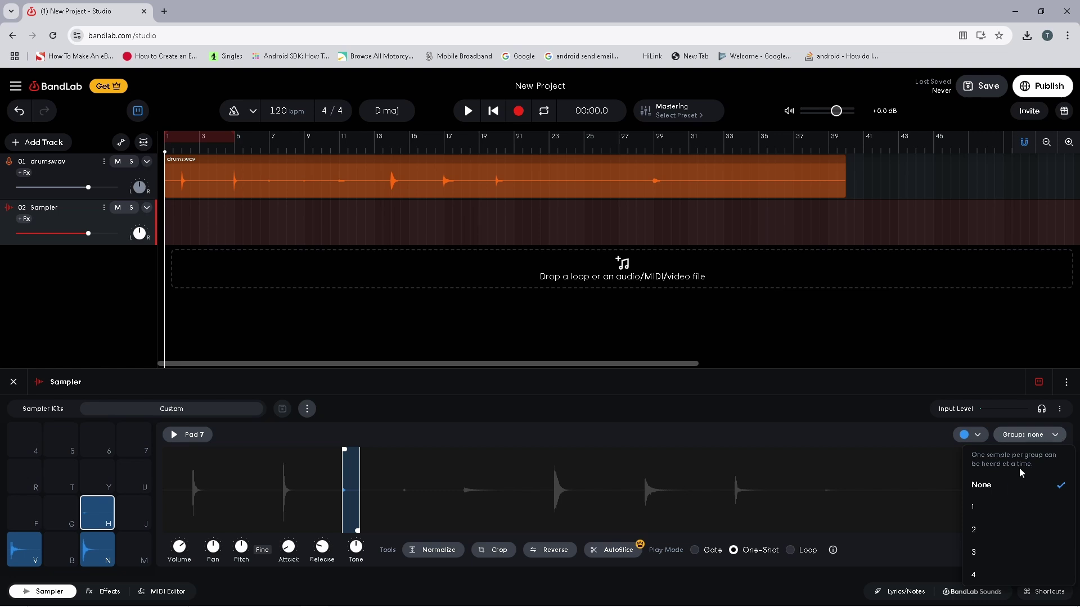
click(1000, 509)
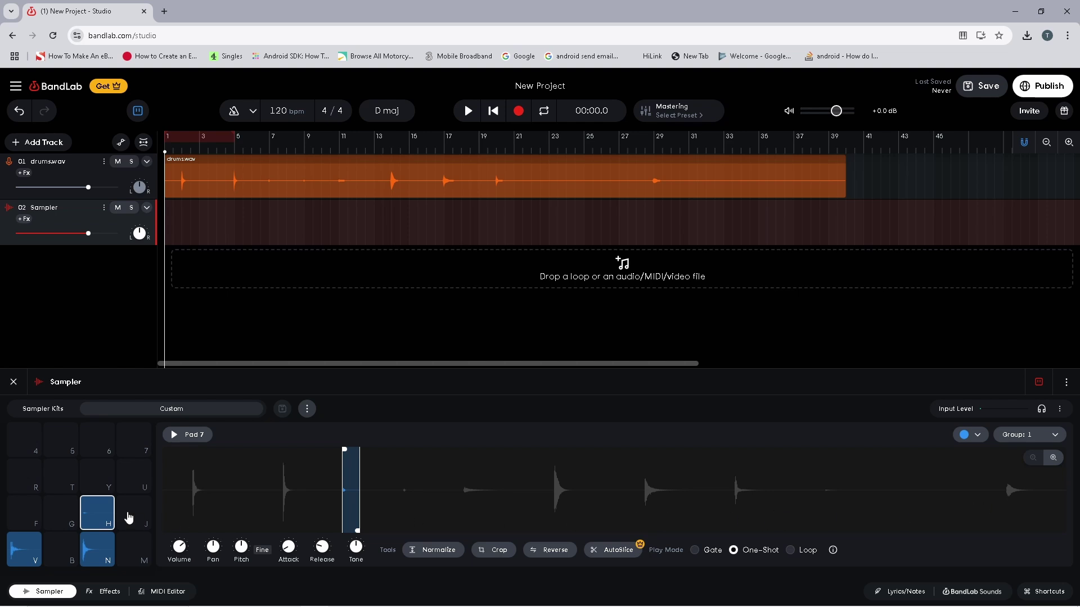
click(97, 512)
Import "New Project - drums.wav.wav" into the sampler's empty R pad.
click(26, 480)
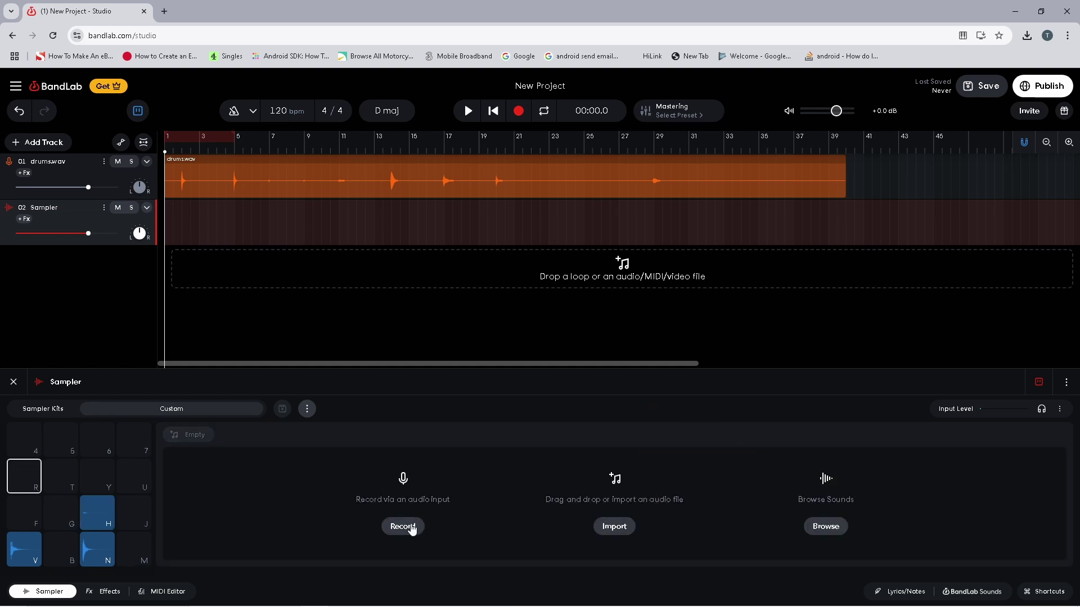
click(606, 530)
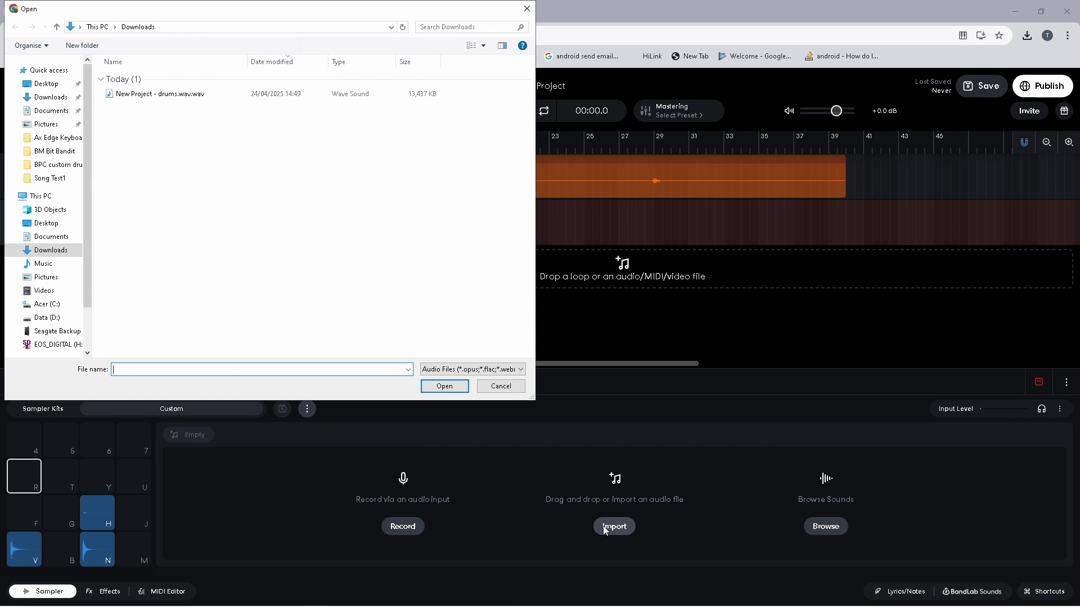
double_click(153, 94)
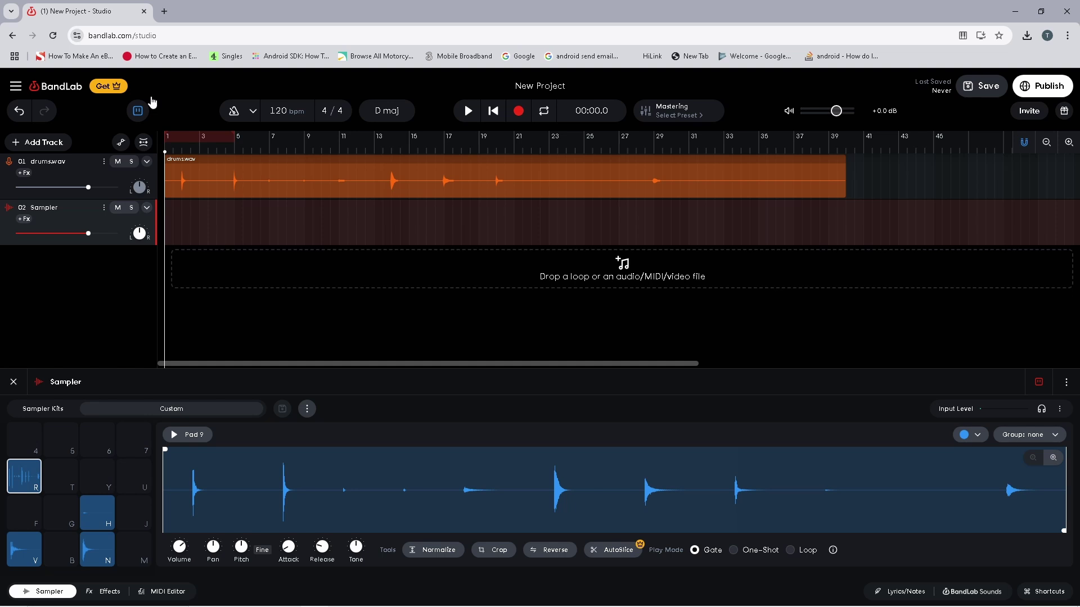
Trim the R pad's sample to the fourth drum hit and set its play mode to One-Shot.
drag(166, 448, 404, 436)
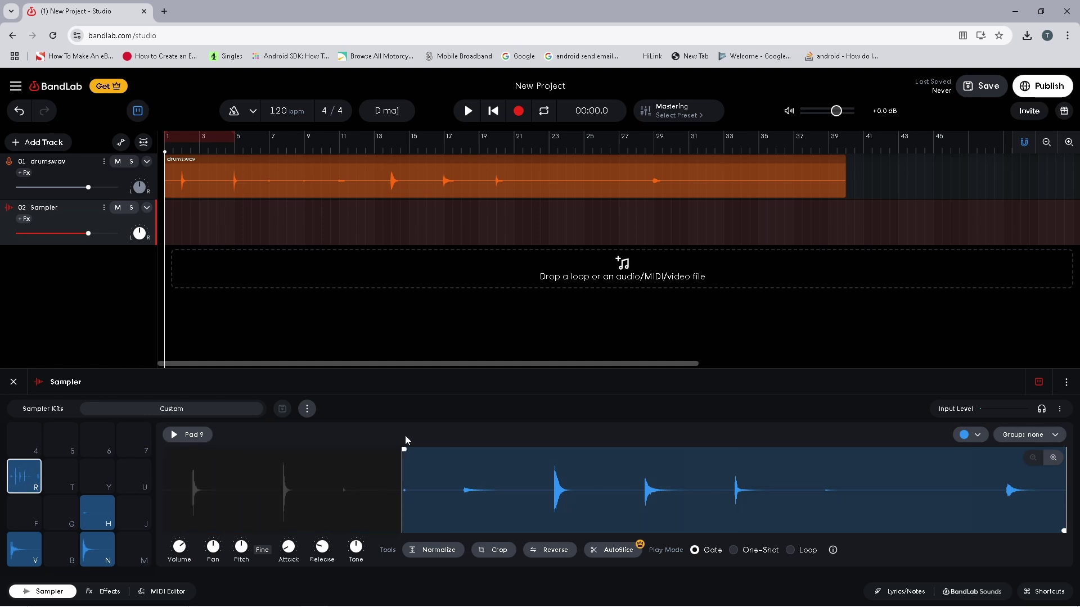
drag(1063, 532, 411, 522)
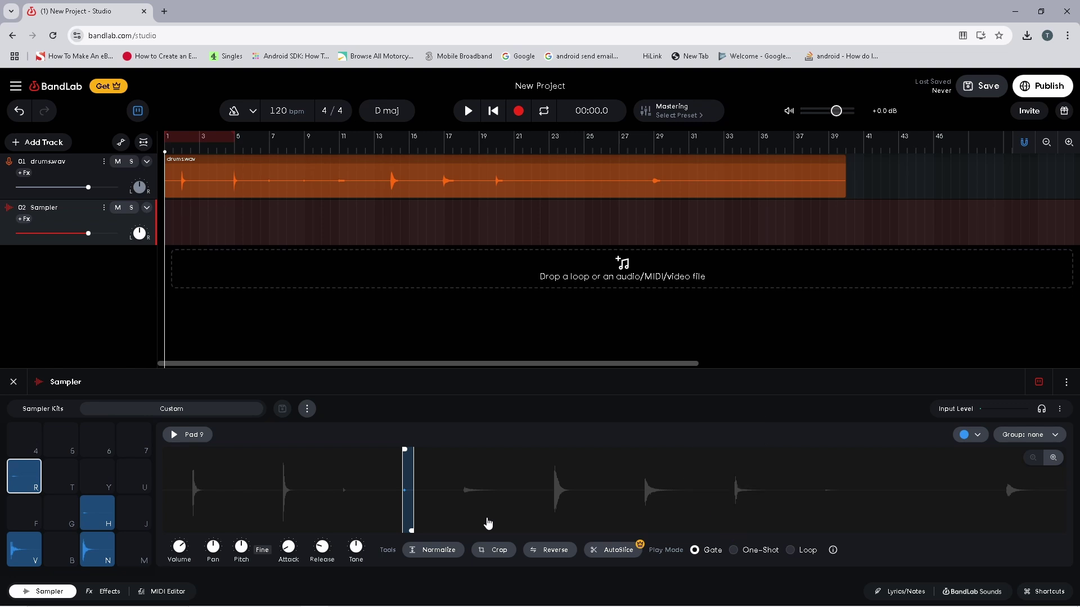
click(734, 551)
Assign the R pad to group 1 and audition its sound.
click(1056, 436)
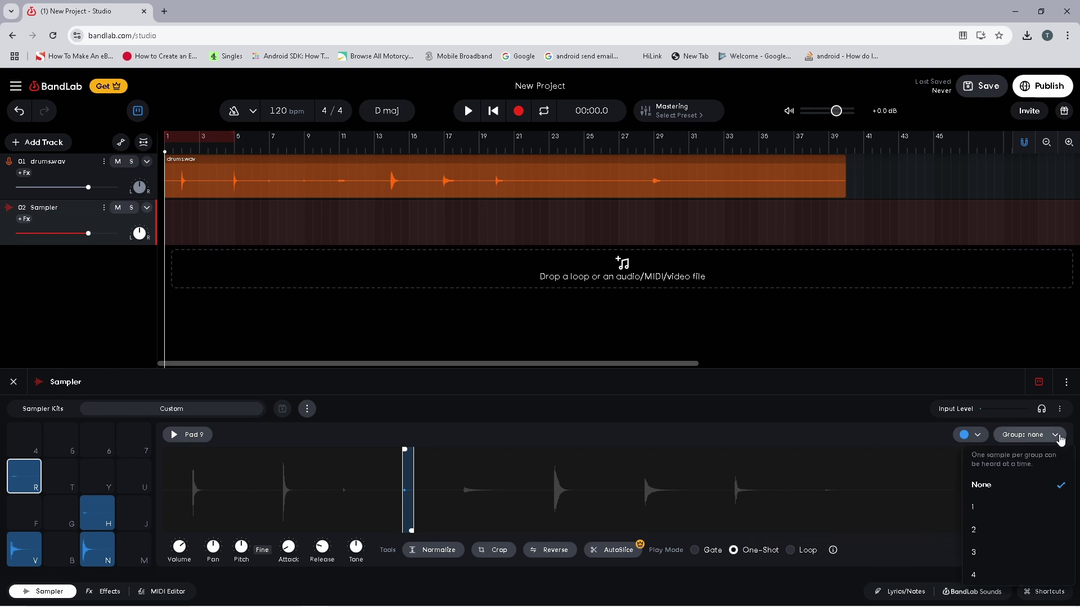
click(984, 509)
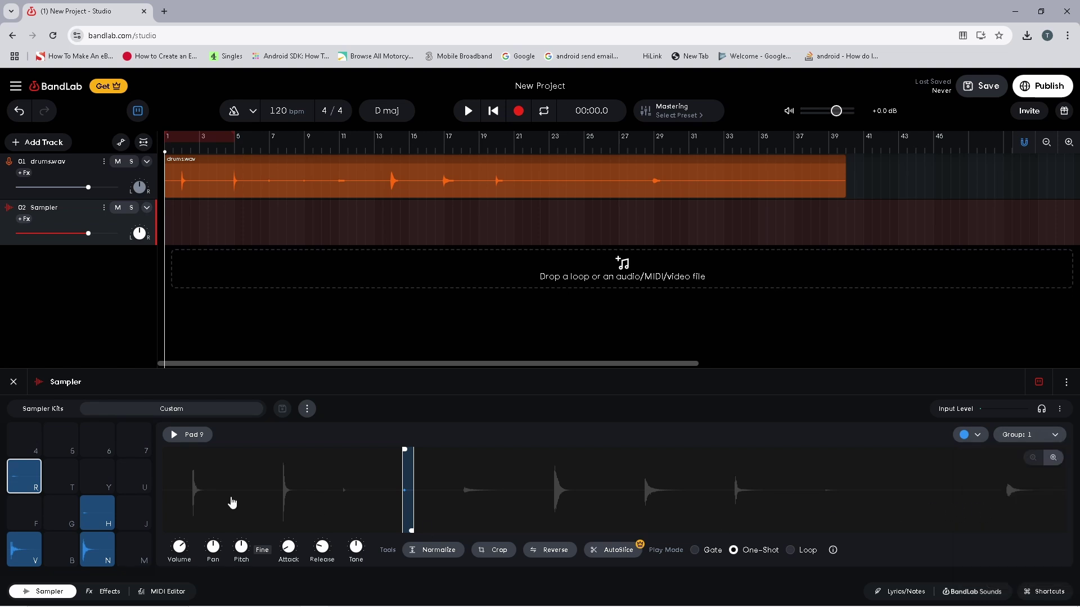
click(27, 476)
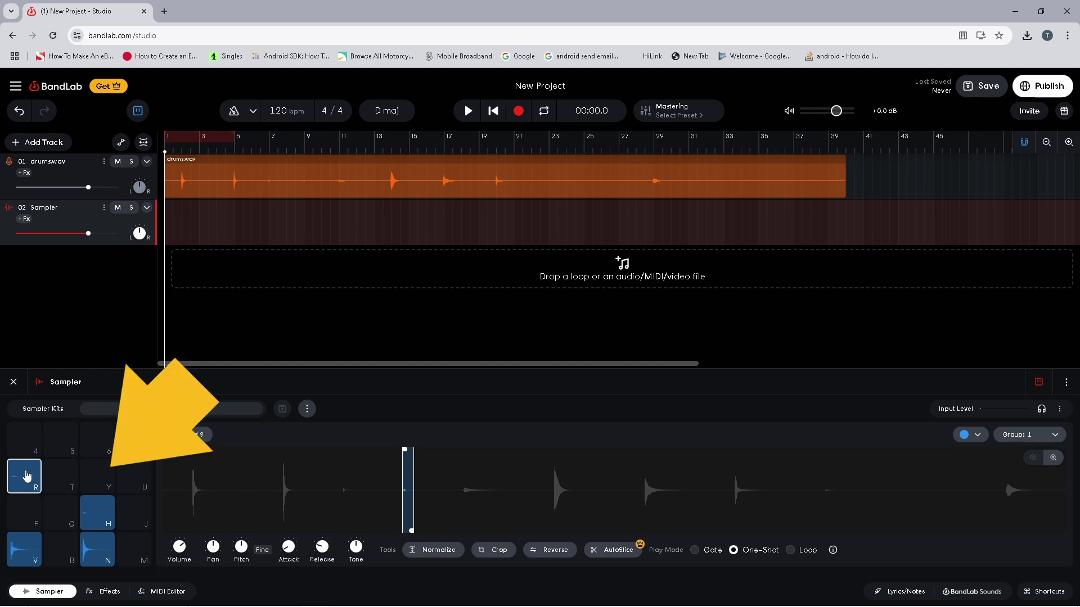
Import "New Project - drums.wav.wav" into the sampler's empty Y pad.
click(89, 475)
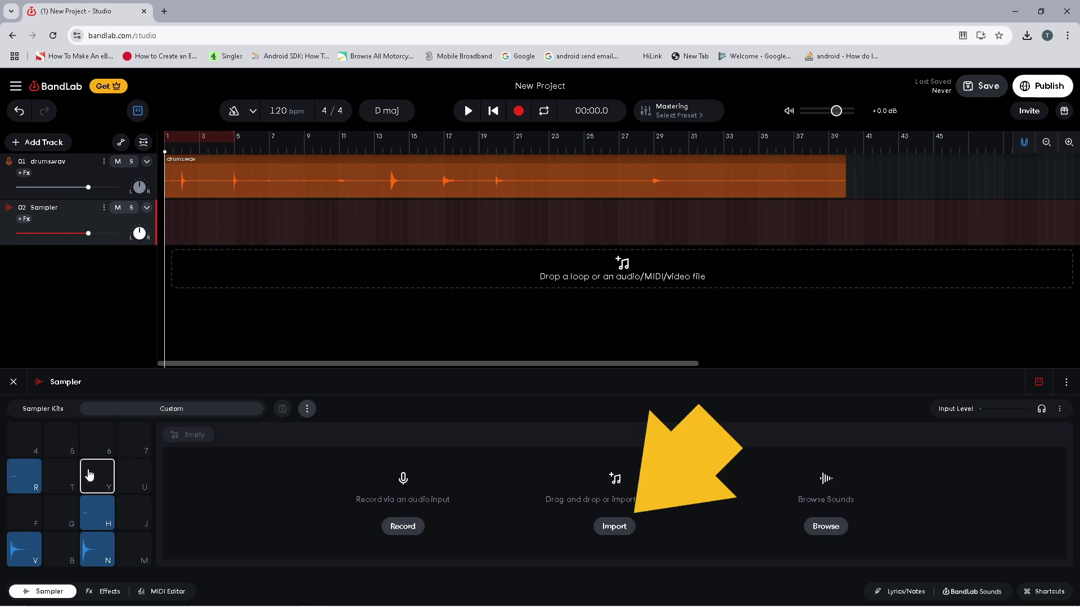
click(600, 526)
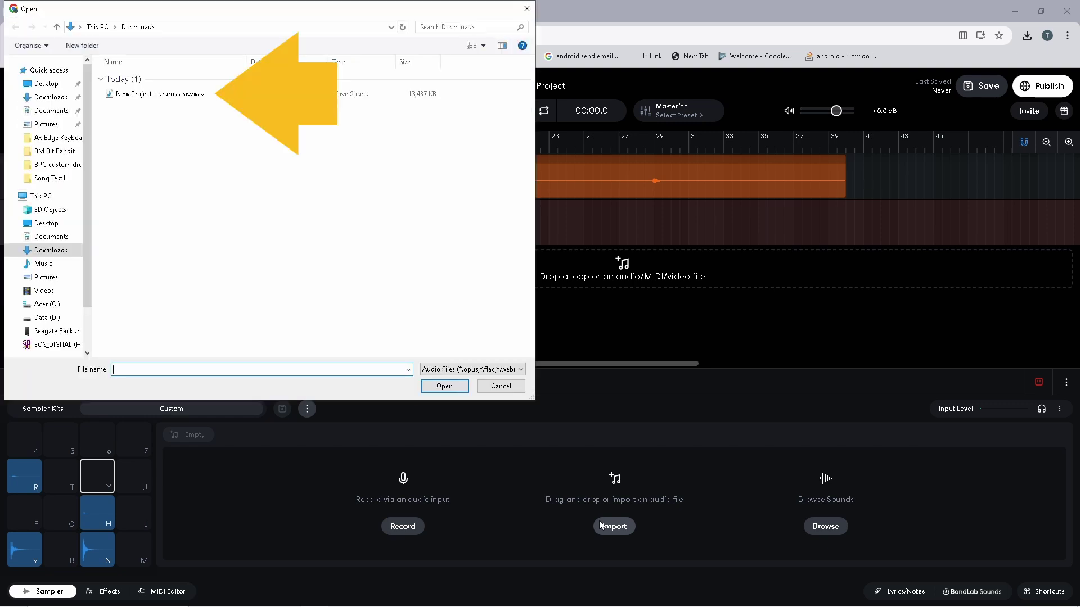
double_click(169, 96)
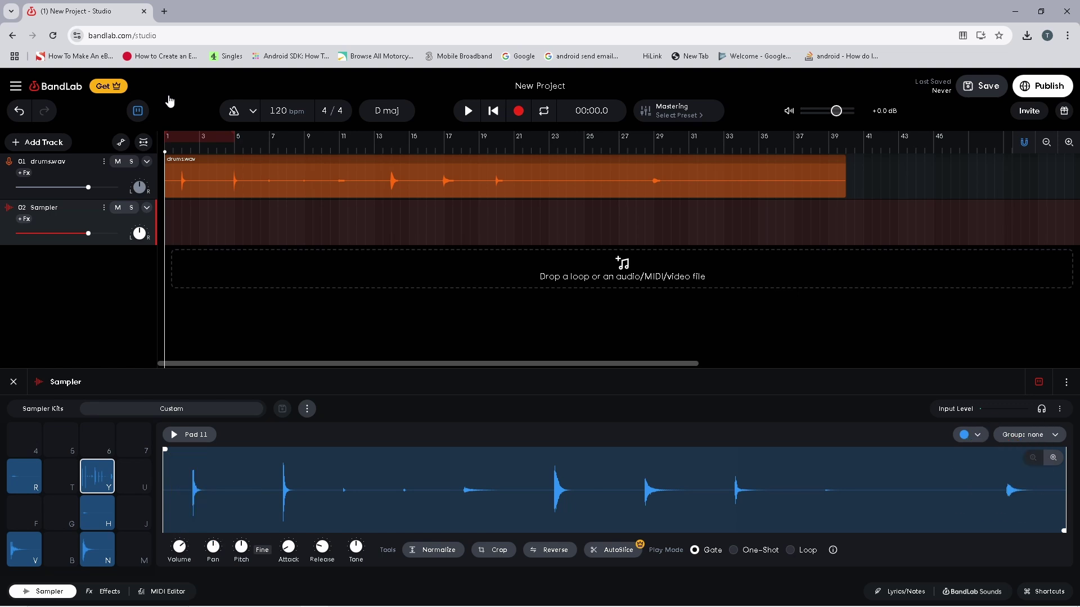
Trim the Y pad's sample to the fifth drum hit and set its play mode to One-Shot.
drag(165, 449, 465, 429)
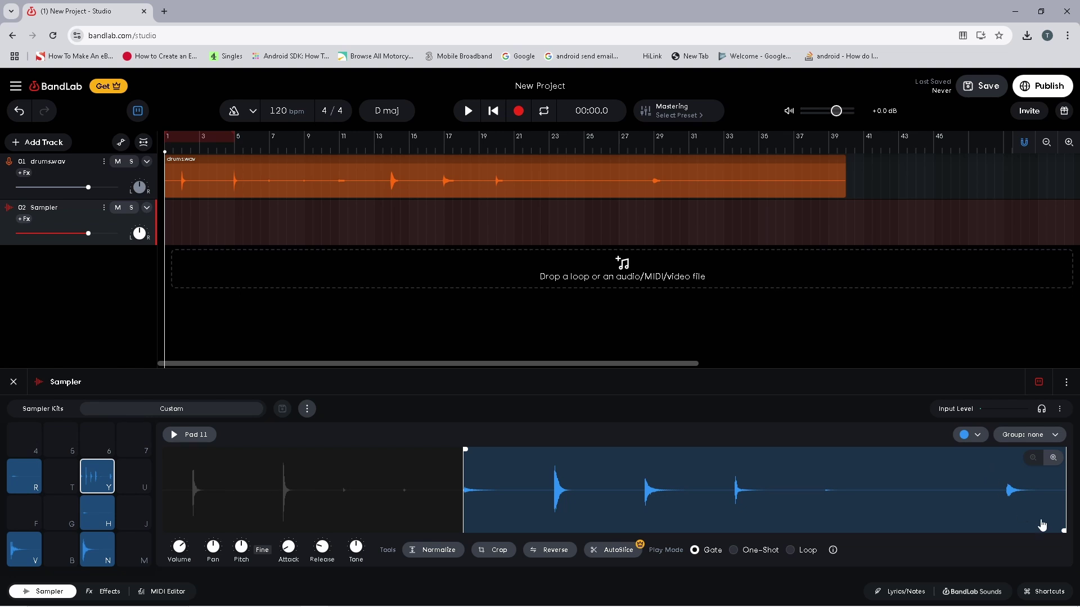
drag(1063, 529, 497, 516)
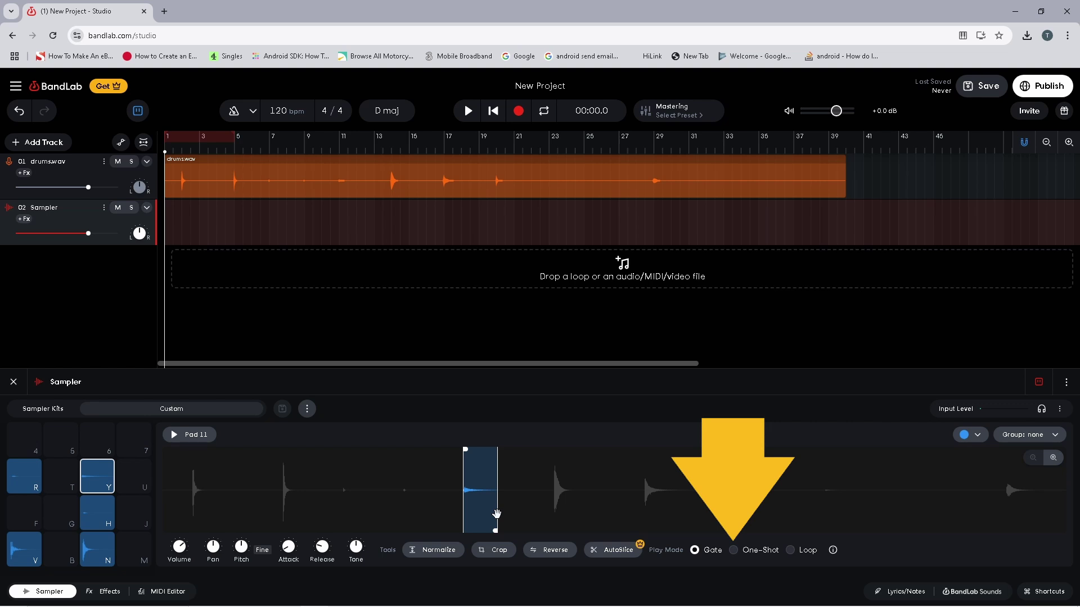
click(734, 551)
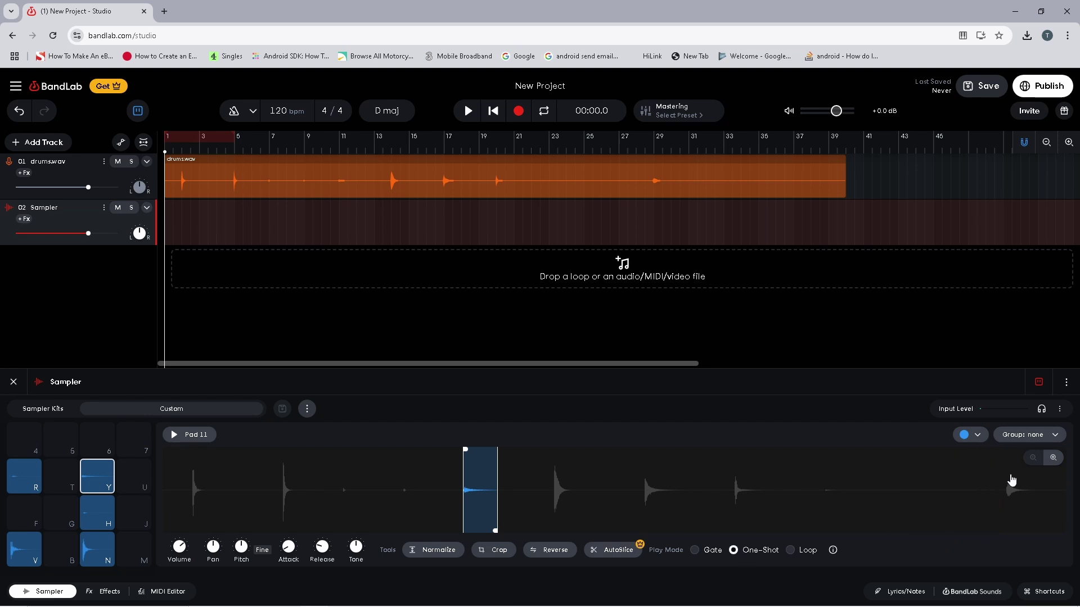
Assign the Y pad to group 1 and audition its sound.
click(1060, 437)
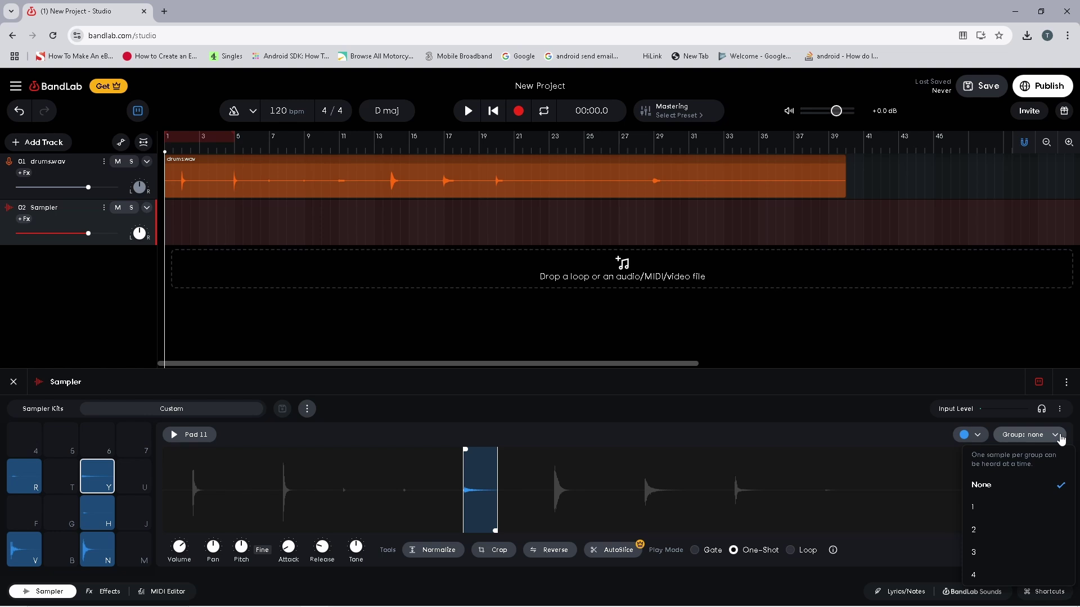
click(988, 509)
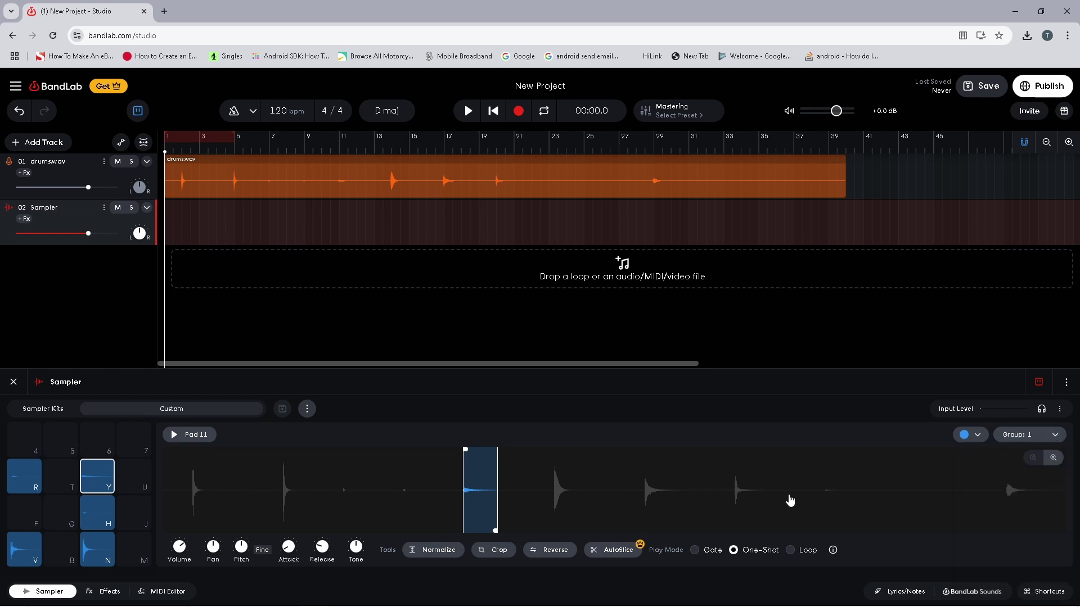
click(92, 489)
Play the H, Y and R pads in alternation to check how the group 1 sounds cut each other off.
click(86, 503)
click(91, 481)
click(93, 506)
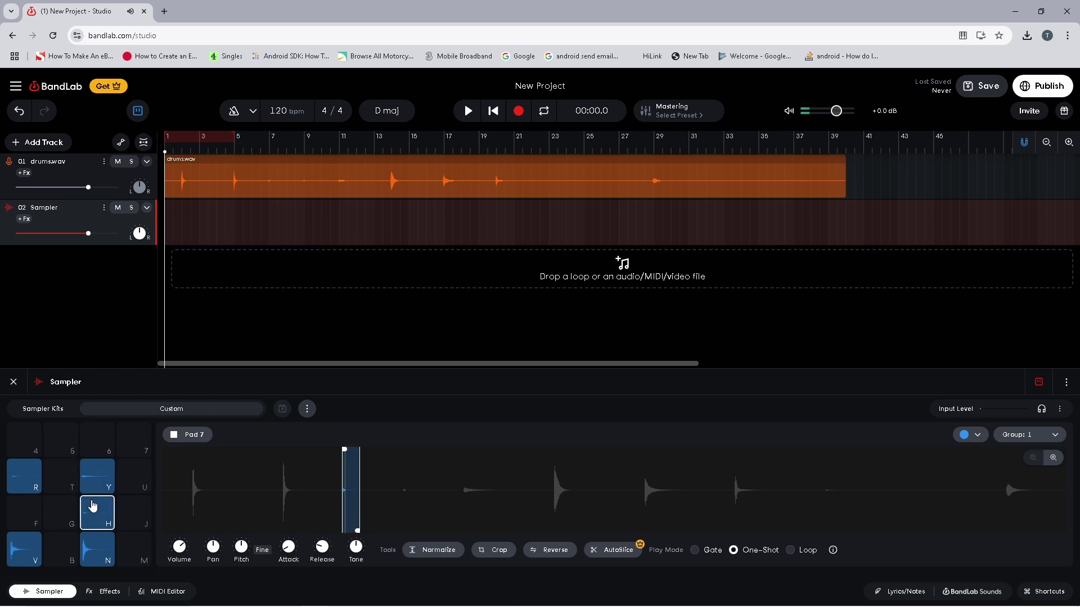
click(94, 482)
click(40, 478)
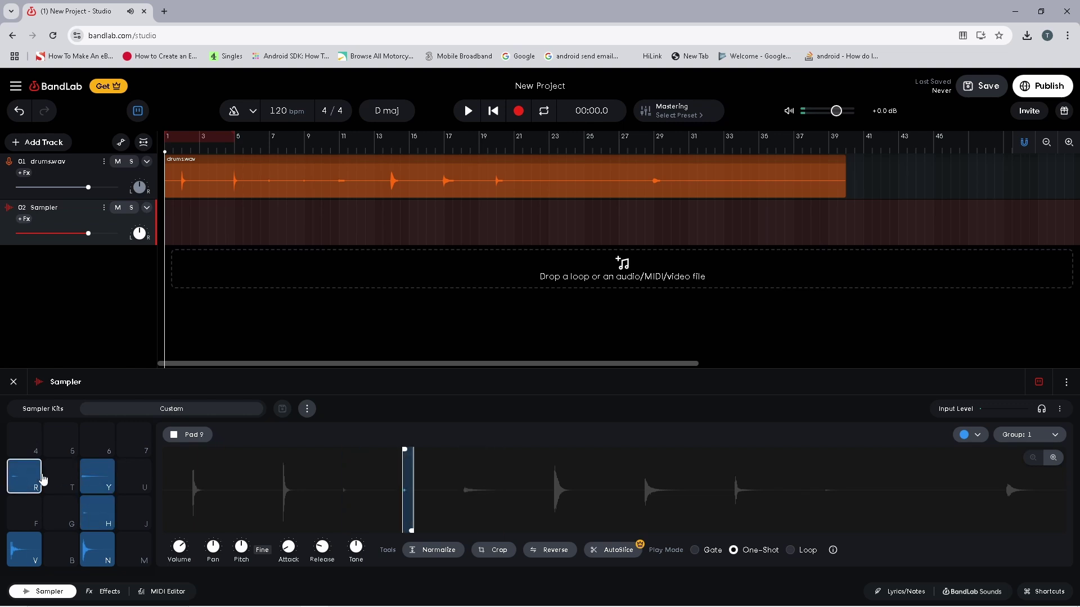
click(96, 476)
click(96, 512)
click(90, 488)
click(93, 508)
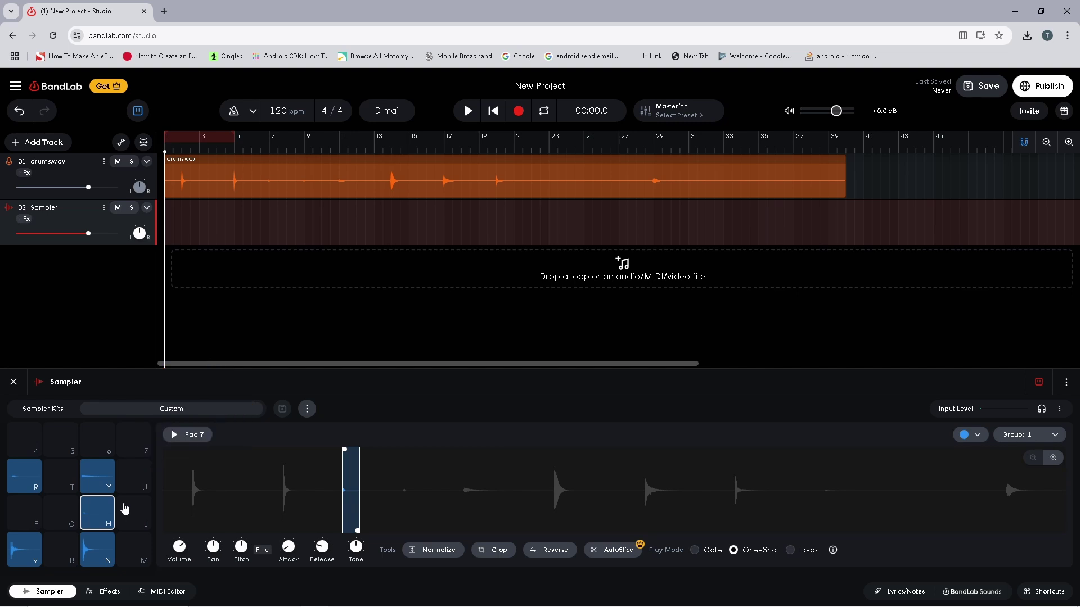
Import "New Project - drums.wav.wav" into the sampler's empty U pad.
click(137, 480)
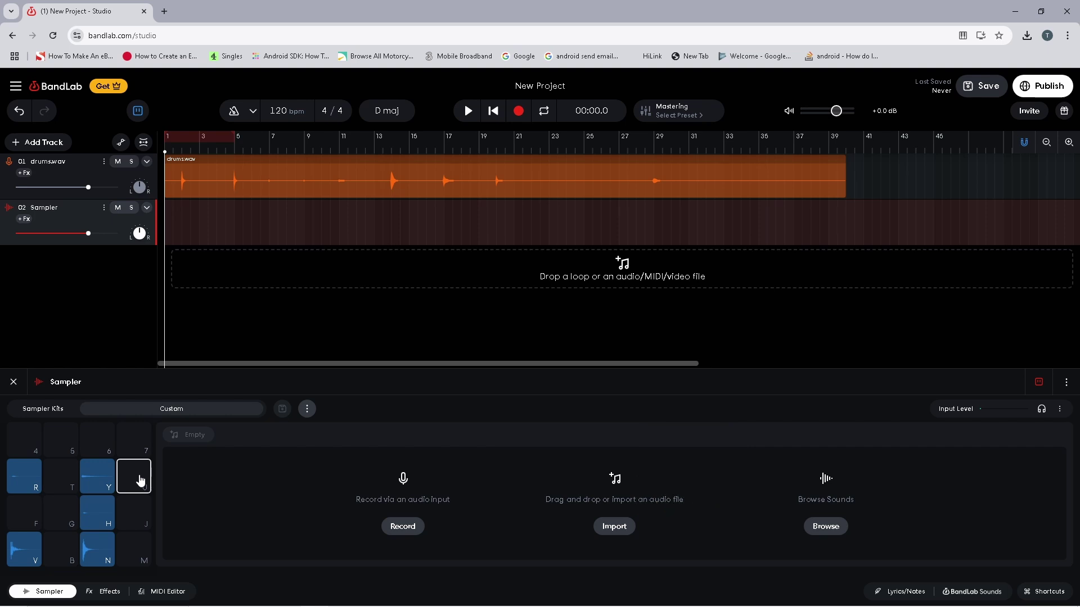
click(603, 528)
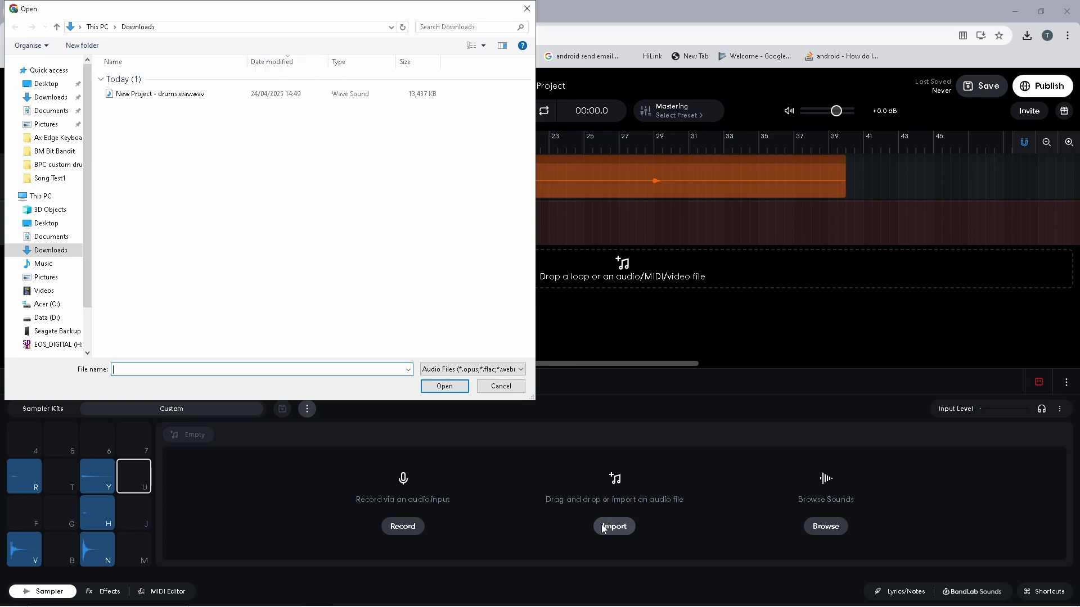
click(163, 95)
double_click(162, 96)
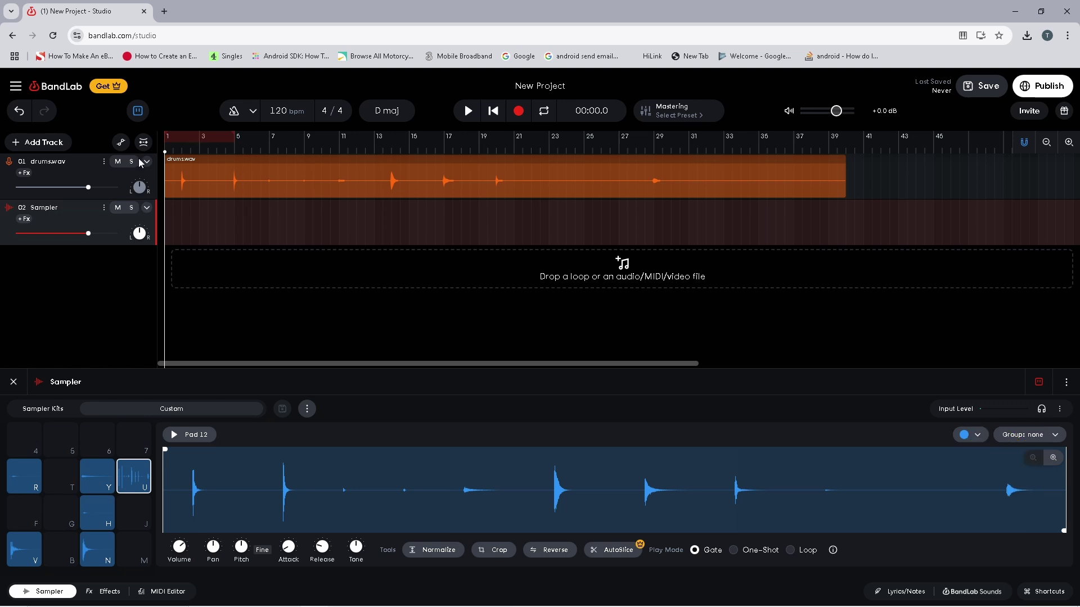
Trim the U pad's sample to the sixth drum hit with One-Shot play mode, and audition the pad.
mouse_move(165, 449)
mouse_down()
mouse_move(366, 451)
mouse_move(557, 433)
mouse_up()
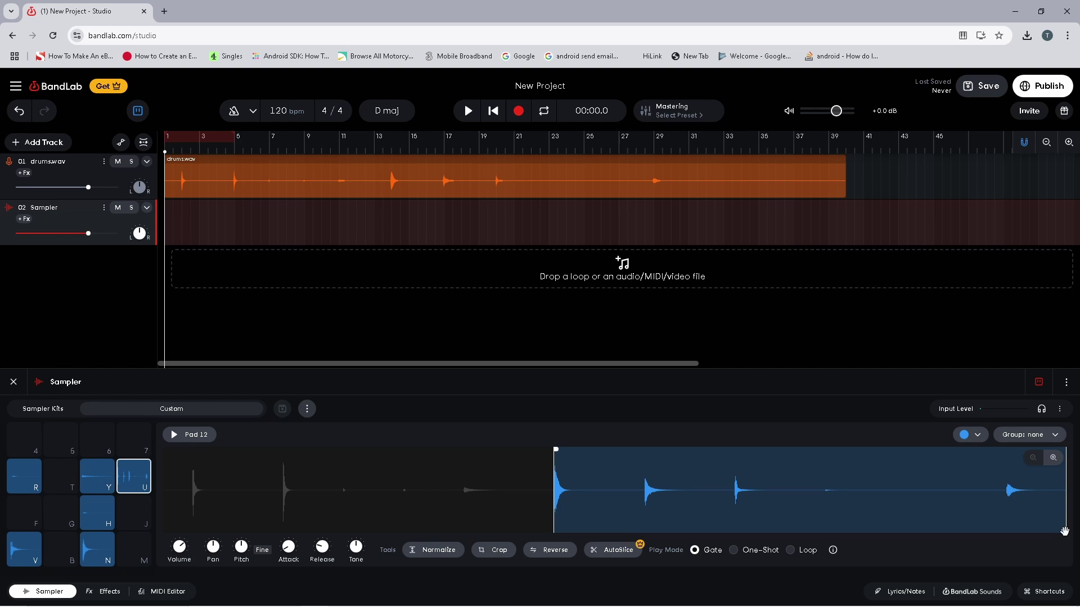
drag(1063, 530, 581, 500)
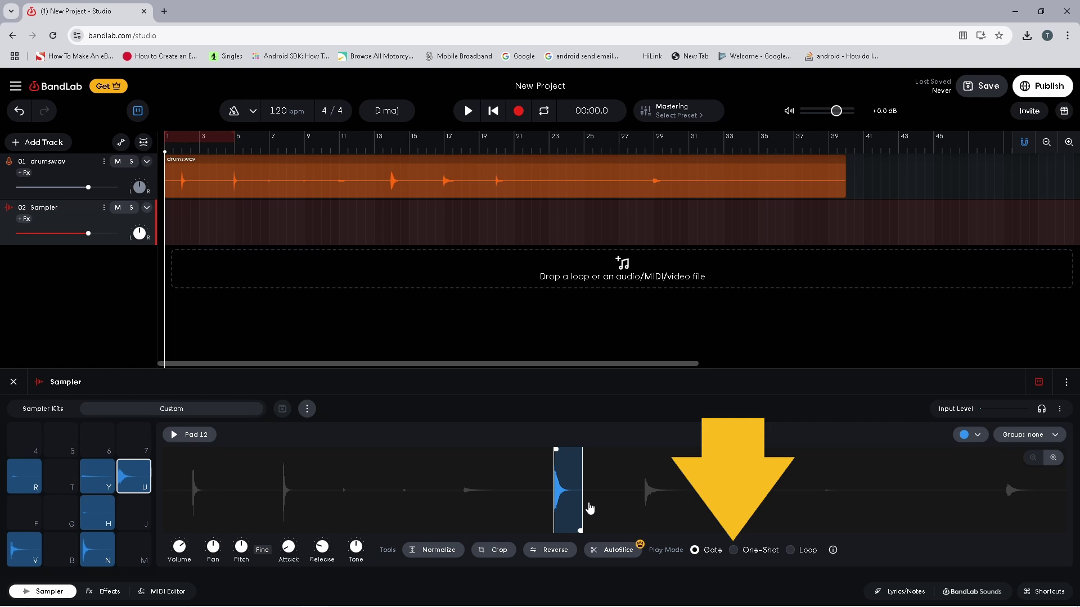
click(733, 551)
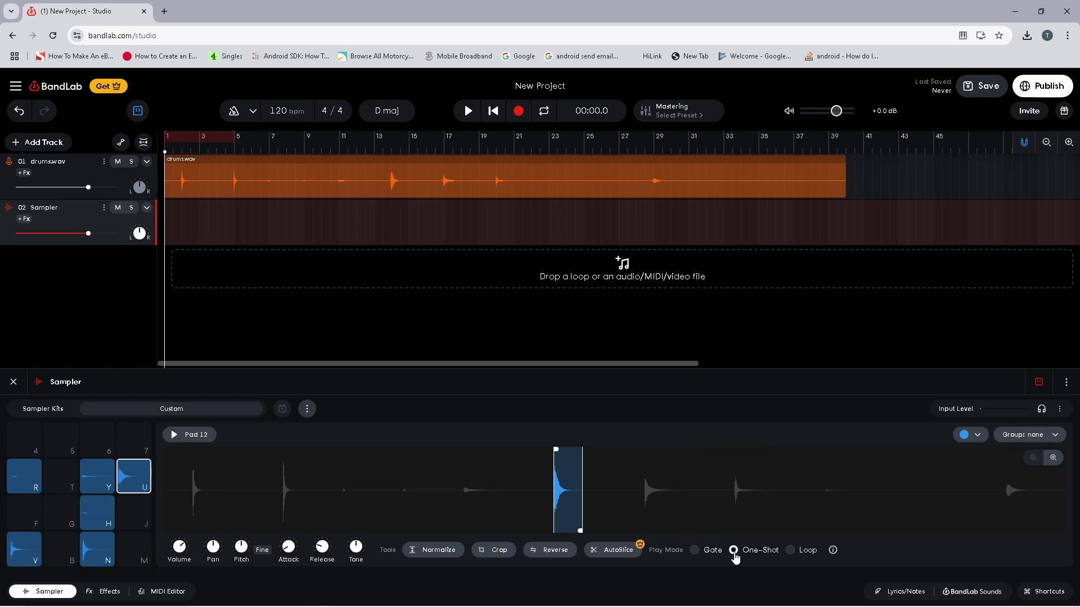
click(137, 480)
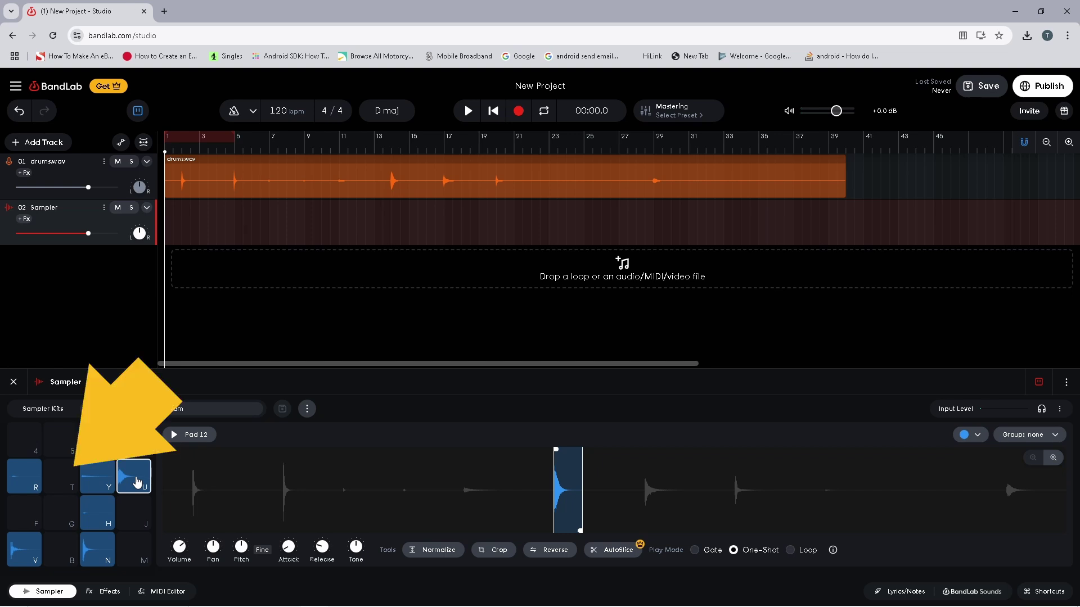
Import "New Project - drums.wav.wav" into the sampler's empty T pad.
click(63, 478)
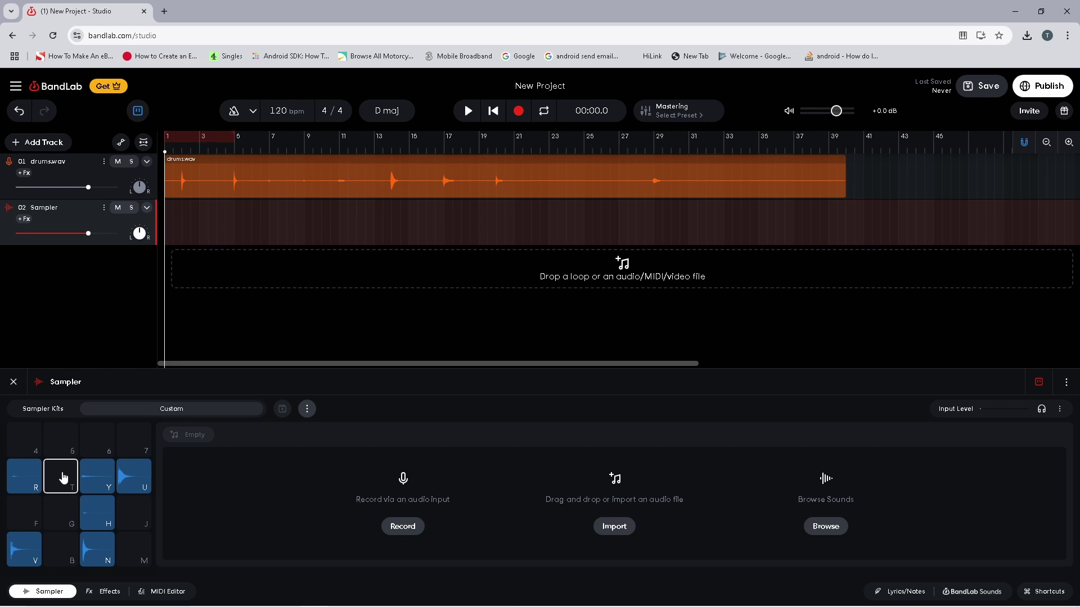
click(627, 528)
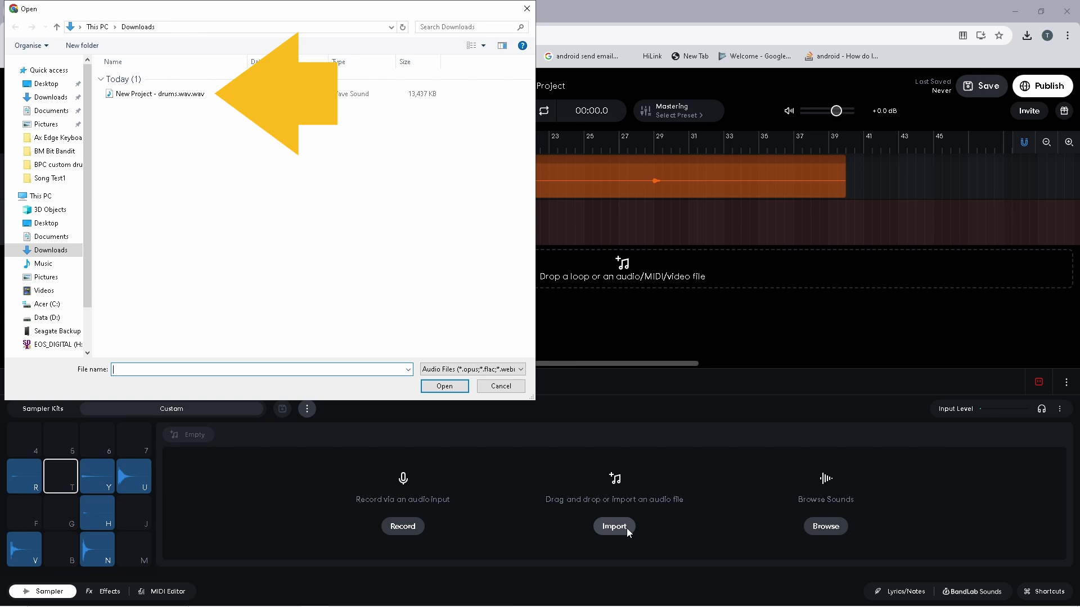
double_click(164, 93)
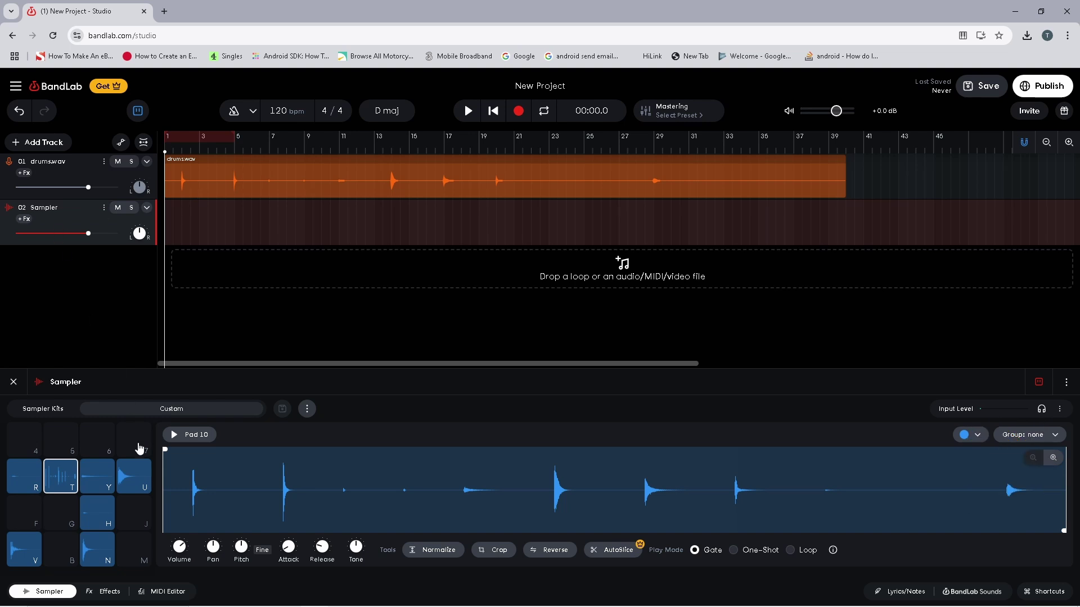
Trim the T pad's sample to the seventh drum hit with One-Shot play mode, and audition the pad.
drag(163, 451, 647, 438)
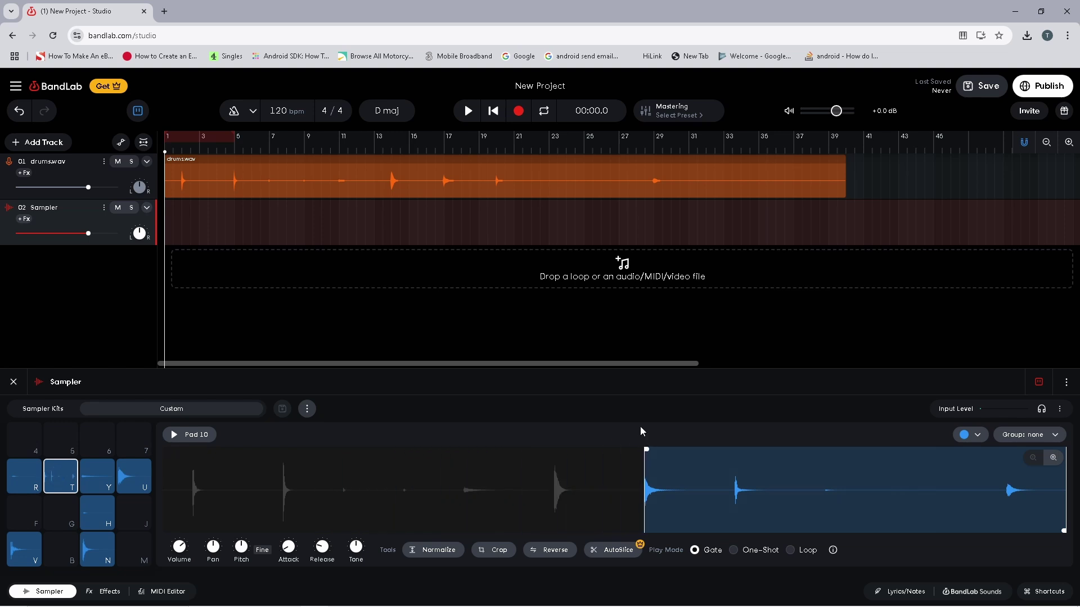
drag(1063, 531, 680, 531)
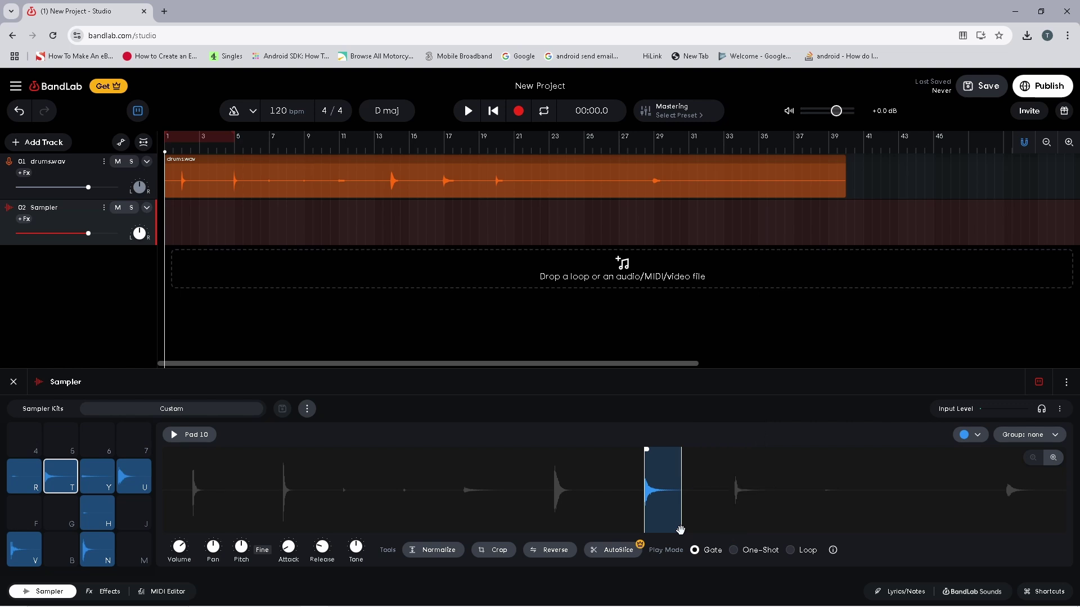
click(733, 551)
click(50, 483)
Import "New Project - drums.wav.wav" into the sampler's empty J pad.
click(131, 522)
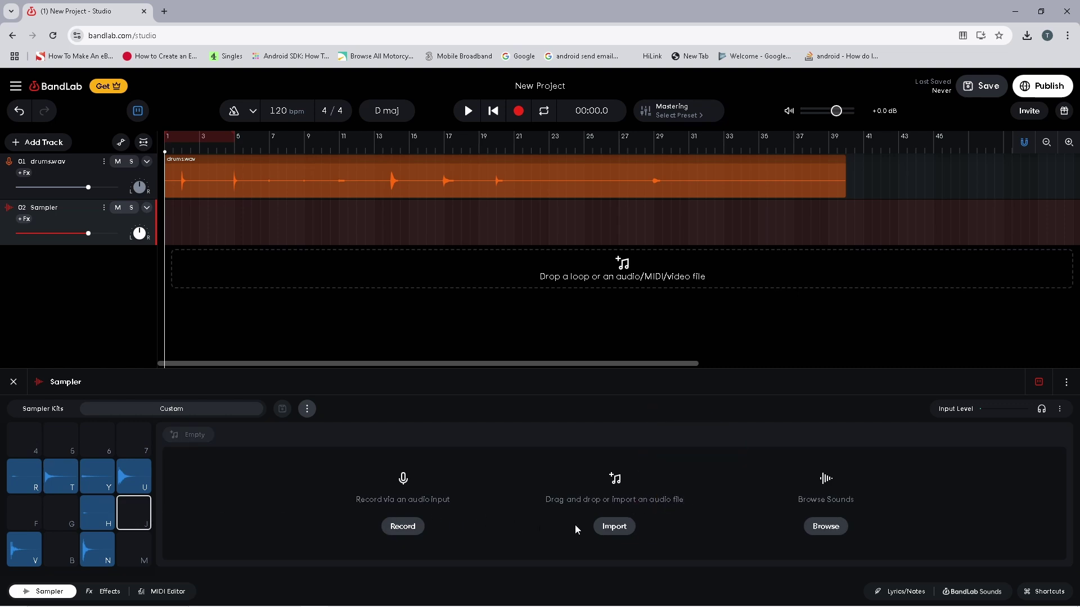
click(615, 525)
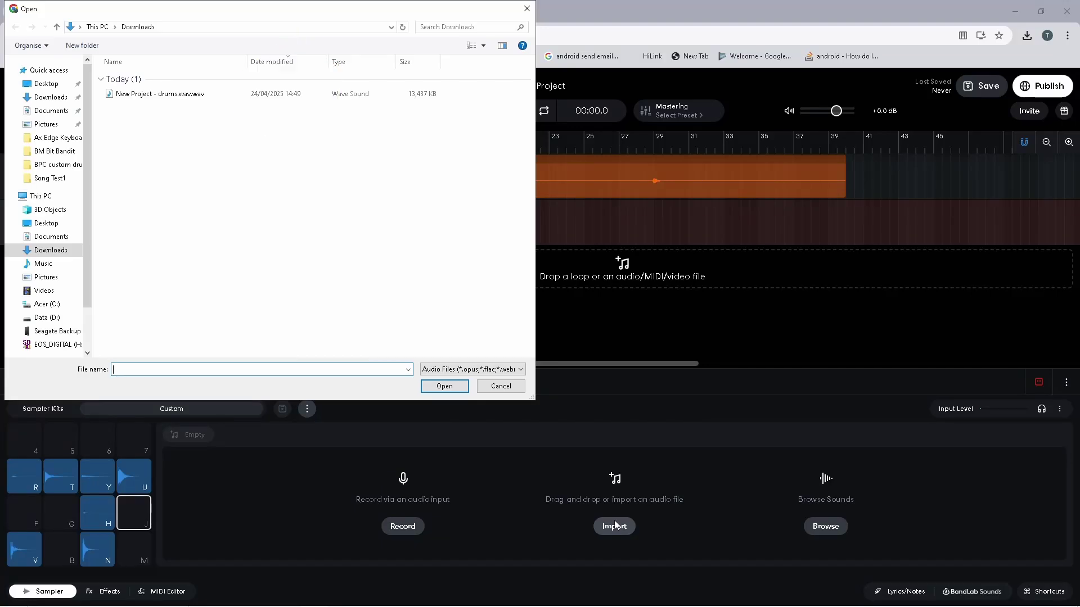
double_click(133, 96)
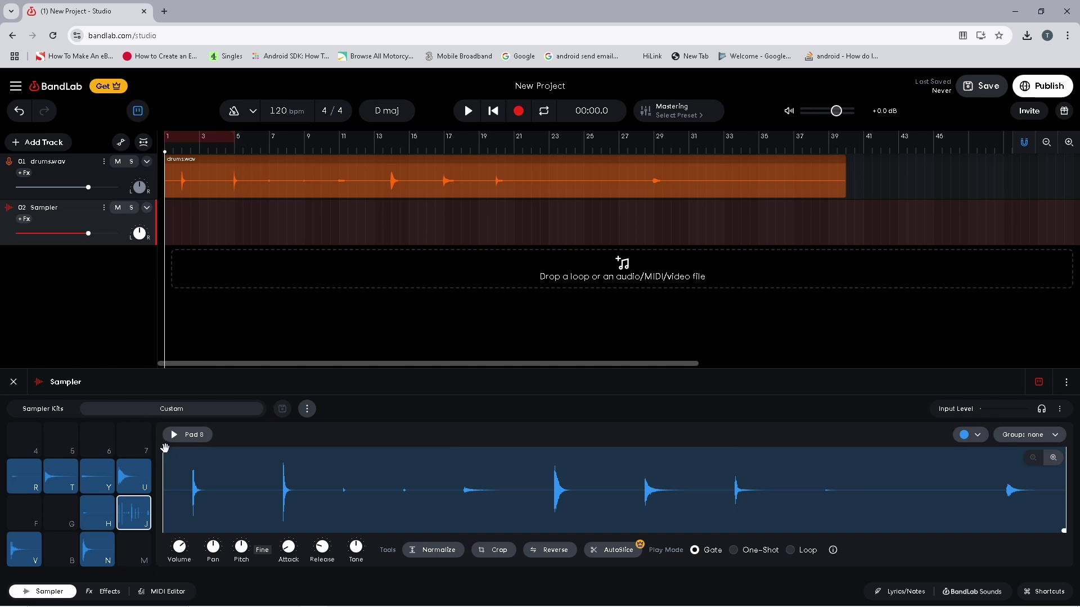
Trim the J pad's sample to the eighth drum hit with One-Shot play mode, and audition the pad.
drag(214, 451, 736, 411)
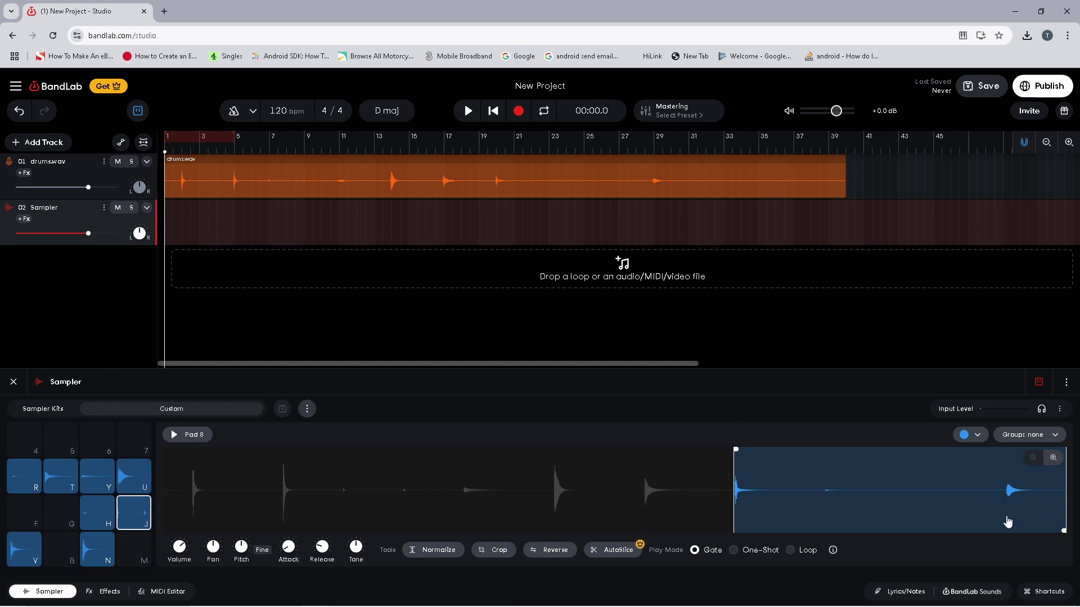
drag(1064, 530, 770, 533)
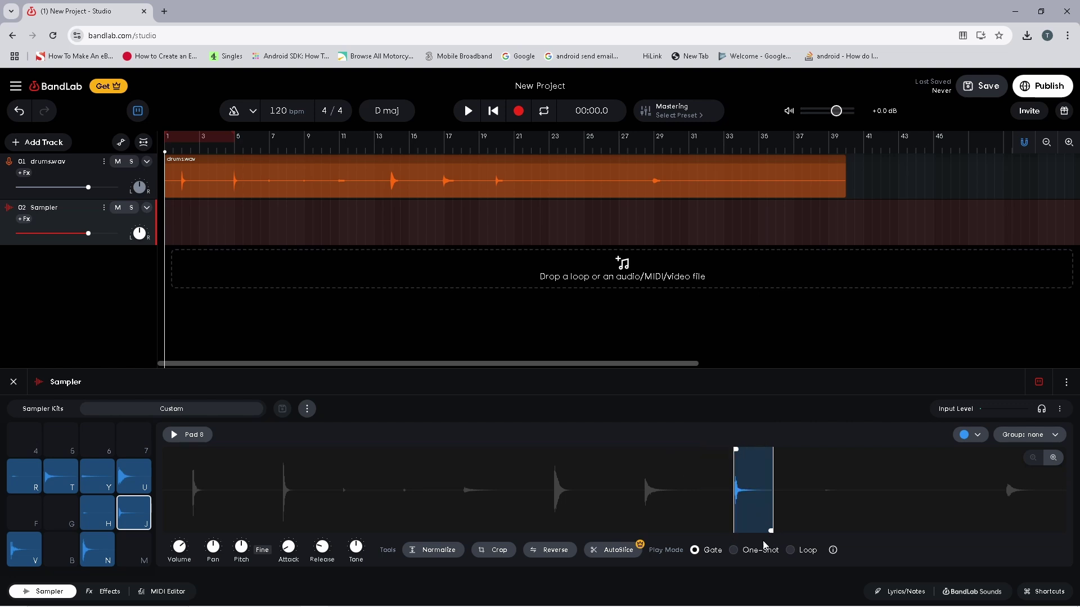
click(733, 552)
click(133, 515)
Import "New Project - drums.wav.wav" into the sampler's empty 7 pad.
click(132, 446)
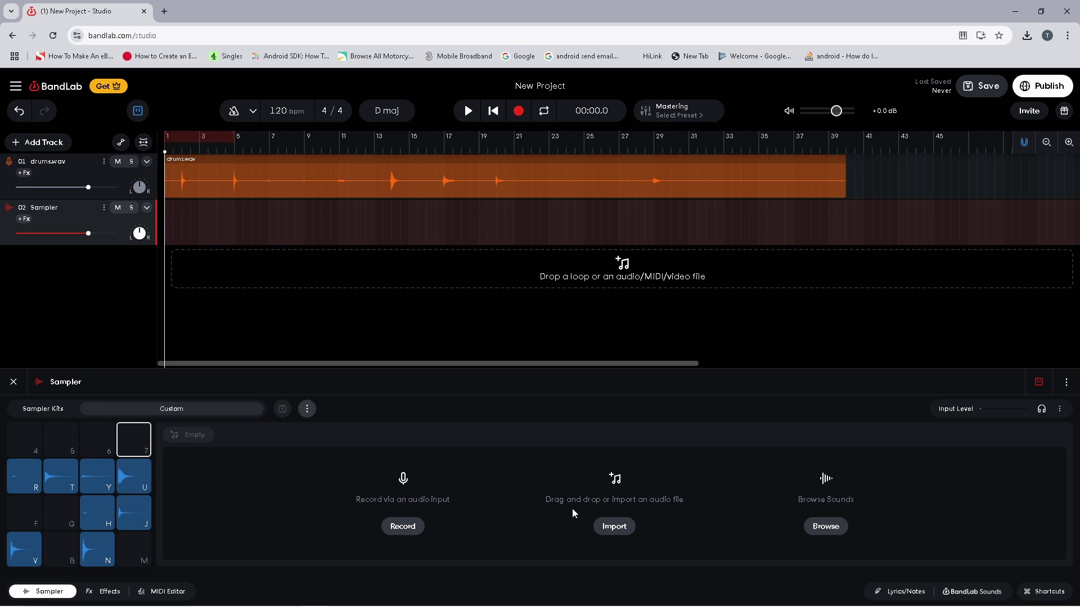
click(608, 526)
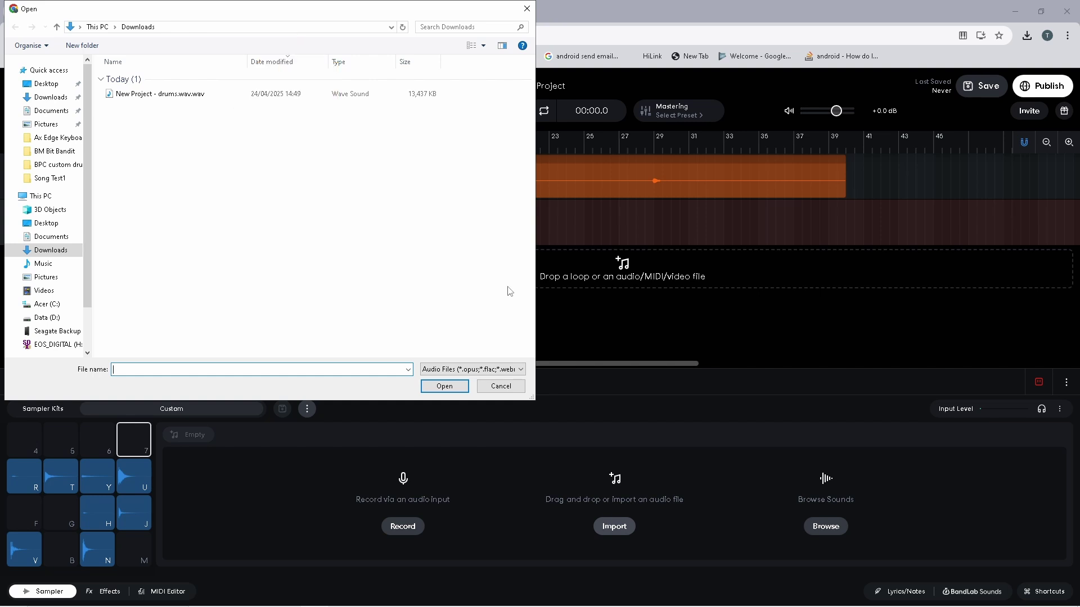
click(186, 99)
double_click(186, 99)
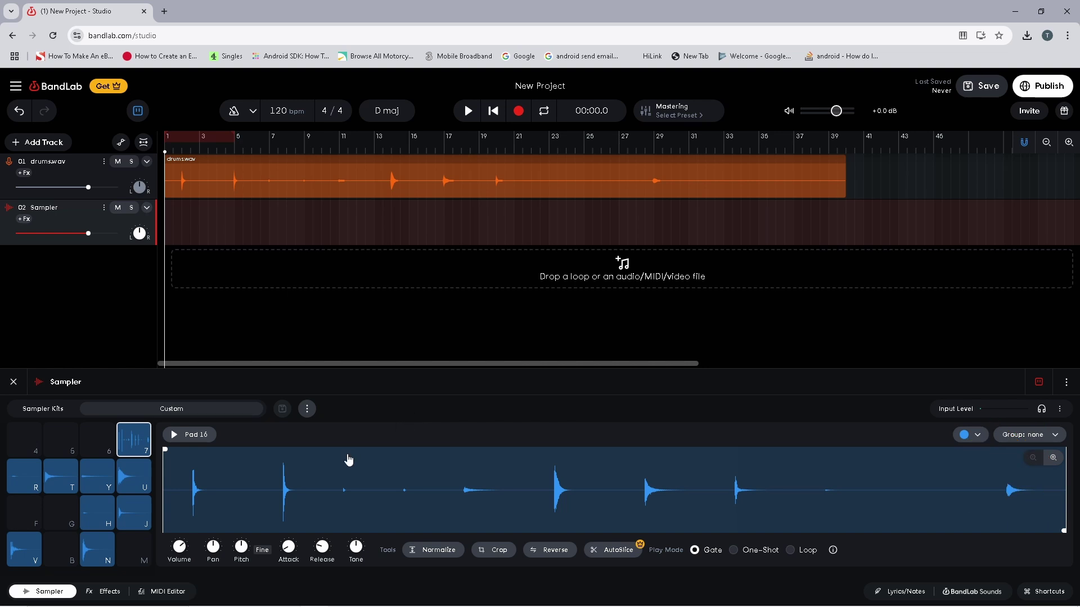
Trim the 7 pad's sample to the ninth drum hit with One-Shot play mode, and audition the pad.
drag(164, 449, 826, 448)
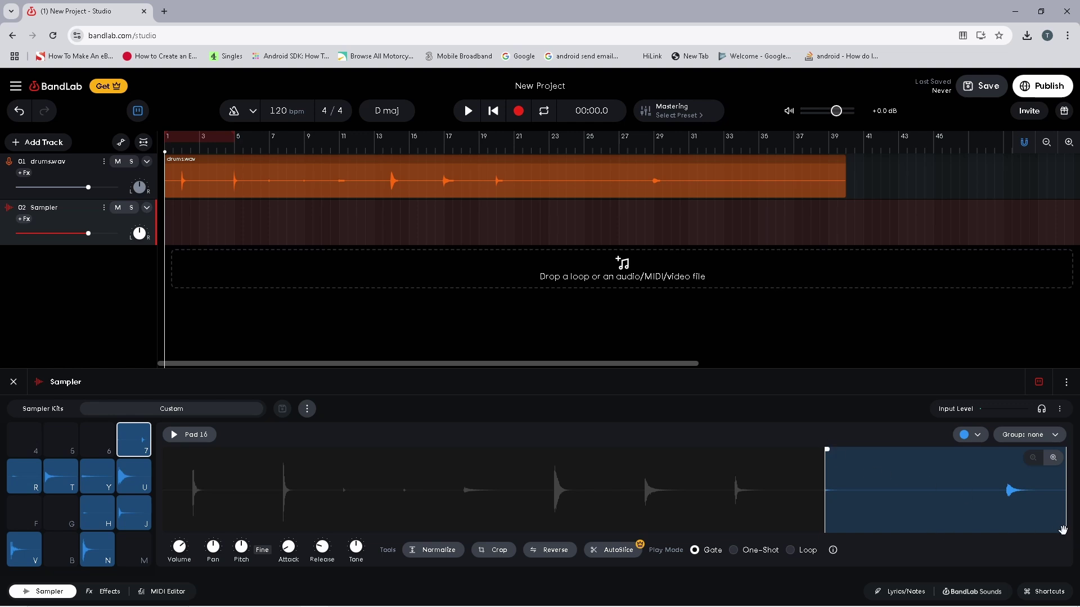
mouse_move(1048, 531)
mouse_down()
mouse_move(853, 529)
mouse_move(875, 528)
mouse_move(863, 527)
mouse_up()
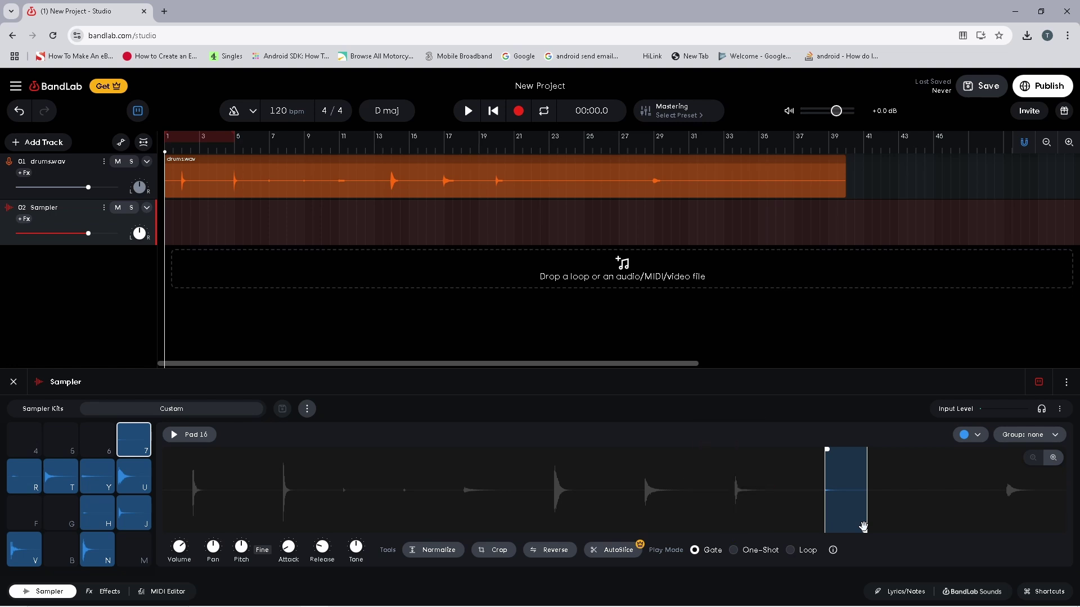
click(734, 550)
click(125, 450)
Import "New Project - drums.wav.wav" into the sampler's empty 5 pad.
click(62, 447)
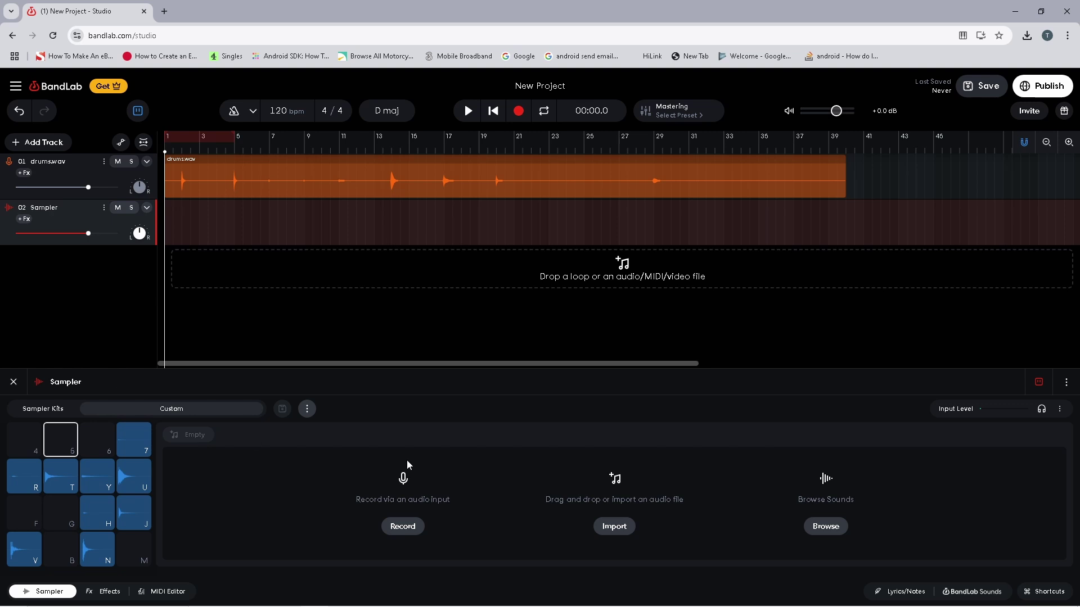
click(608, 527)
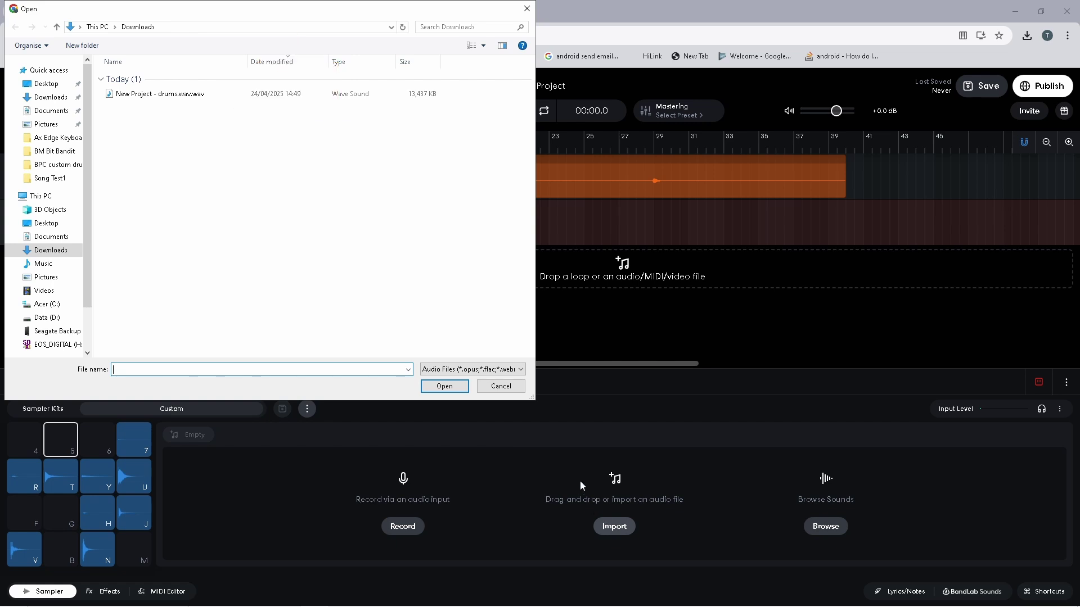
click(172, 96)
double_click(172, 98)
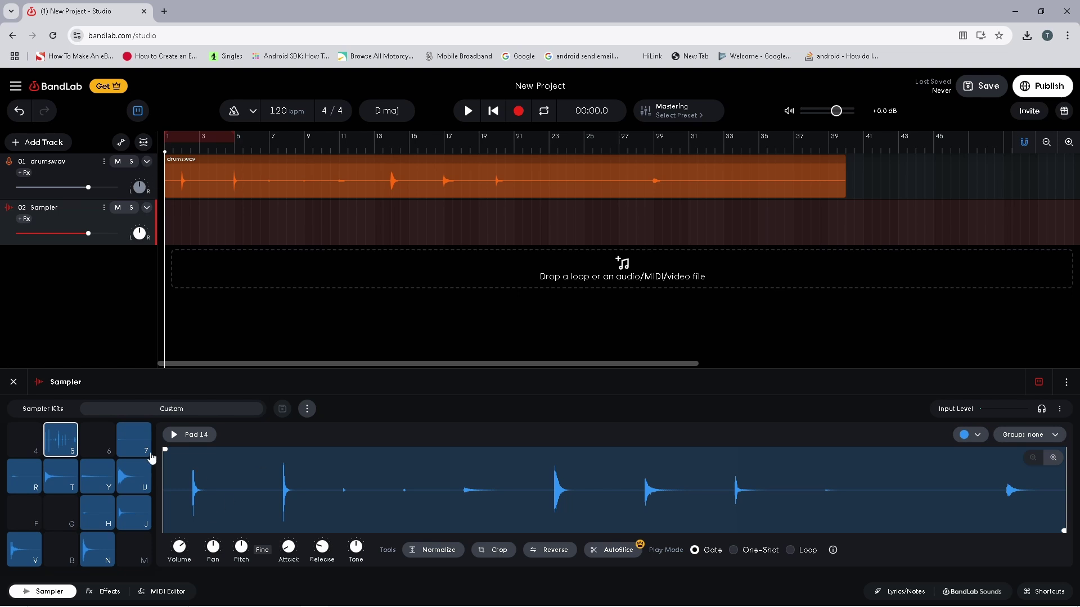
Trim the 5 pad's sample to the tenth and last drum hit with One-Shot play mode, and audition the pad.
drag(165, 450, 1007, 446)
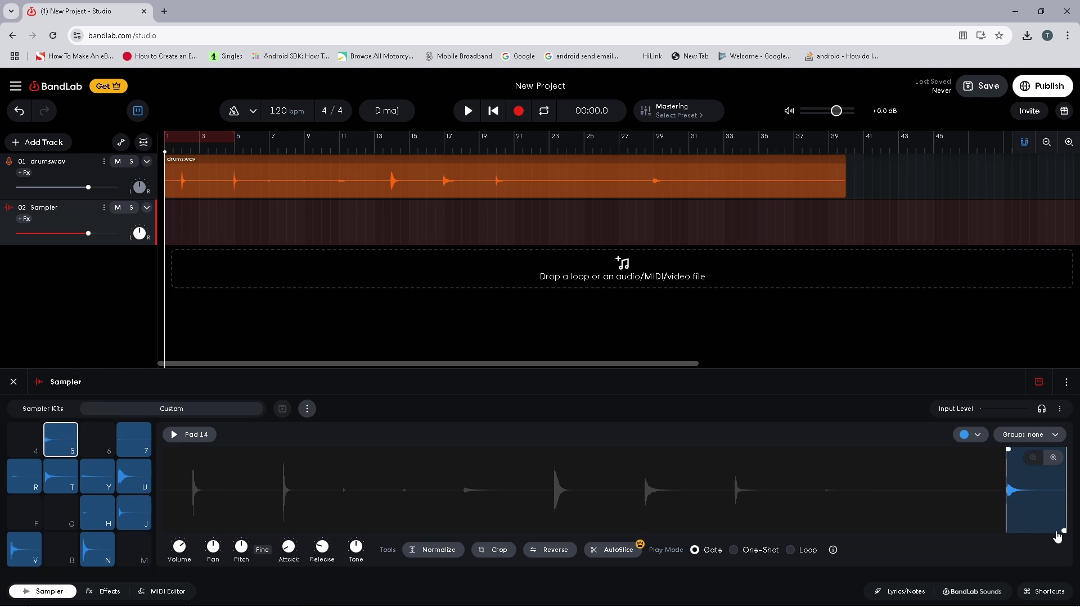
drag(1063, 530, 1038, 529)
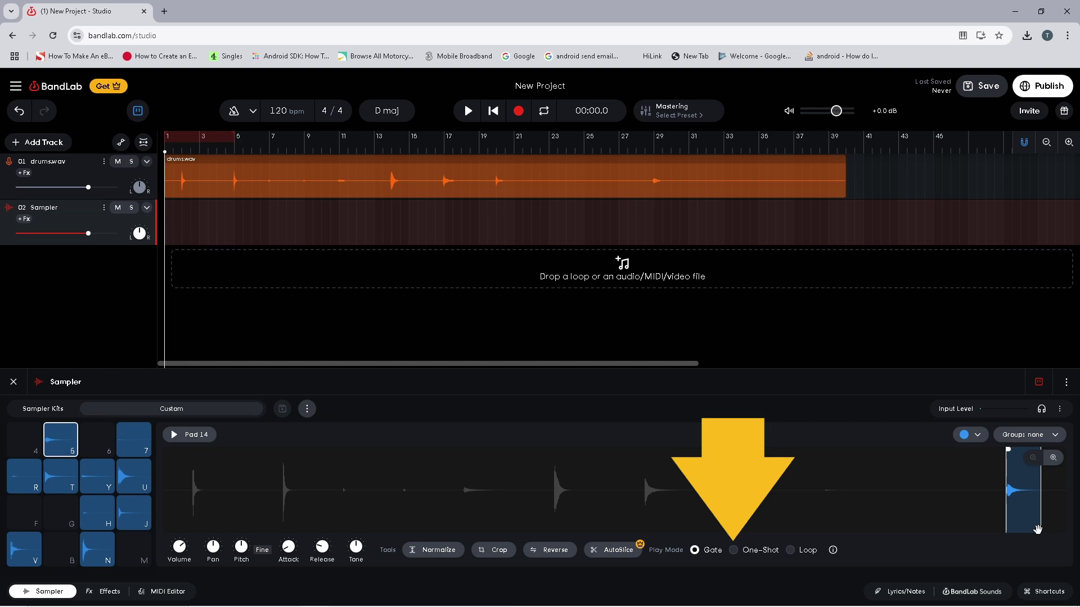
click(735, 551)
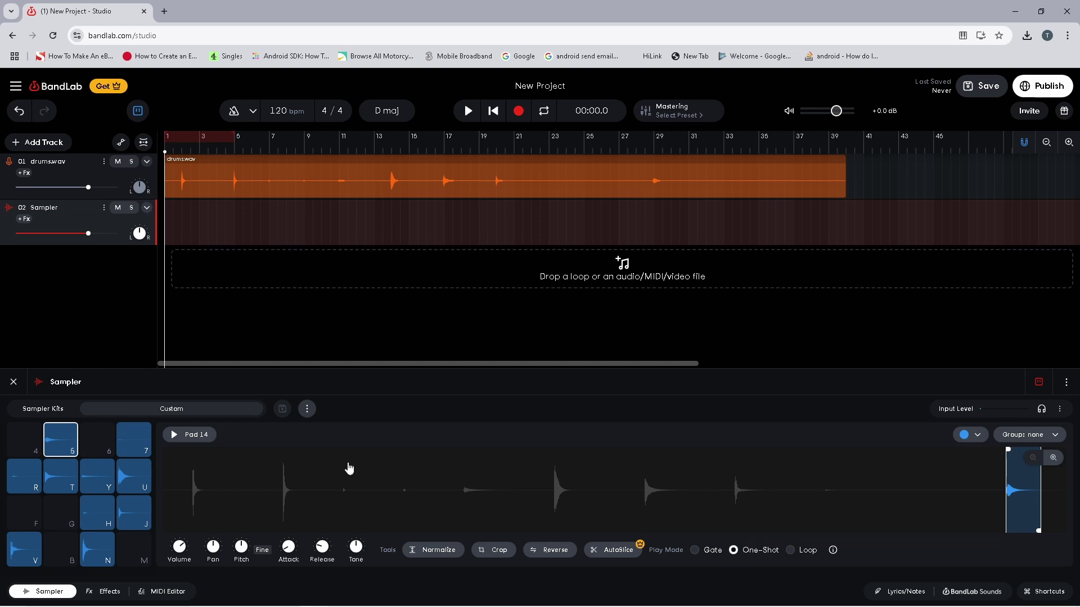
click(50, 447)
Raise the volume of the R pad's sample and audition the pad.
click(31, 484)
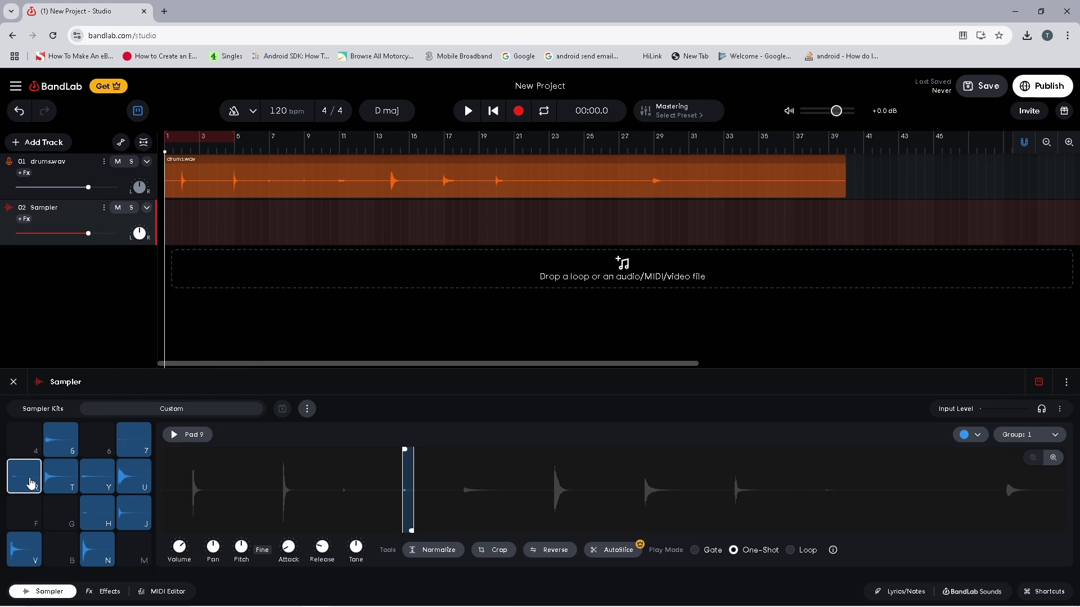
mouse_move(179, 545)
click(35, 482)
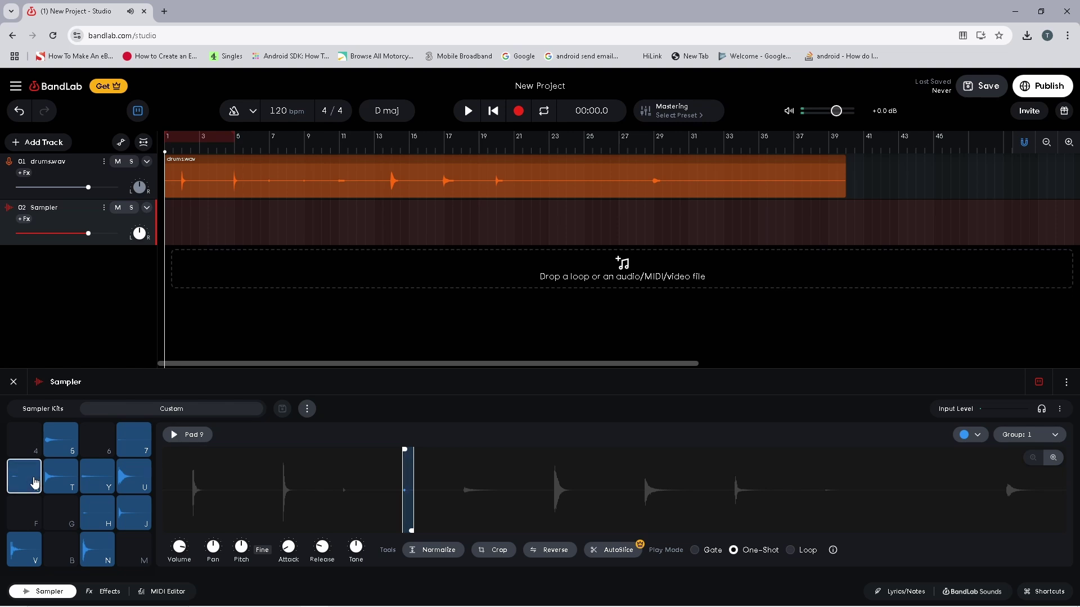